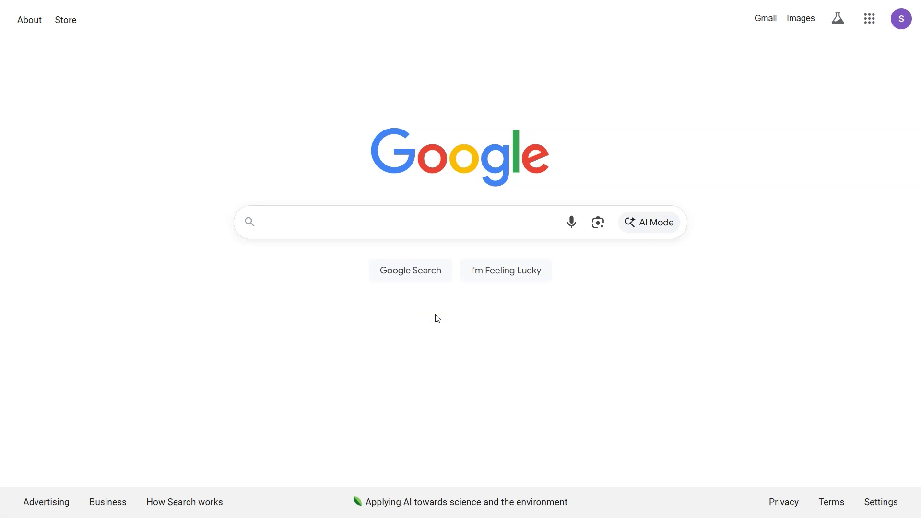
# Open the account menu from the profile avatar on the Google homepage
pyautogui.click(902, 20)
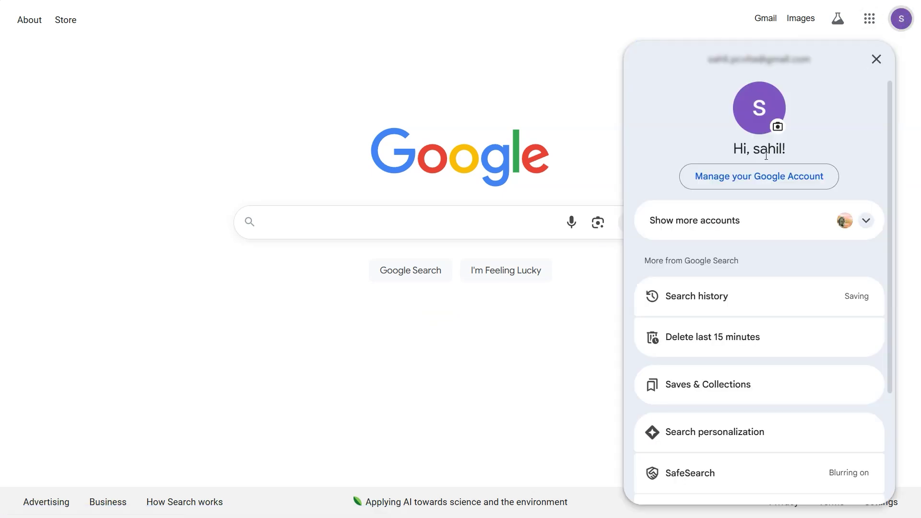
# Go to Manage your Google Account, then its Security page with 2-Step Verification
pyautogui.click(743, 178)
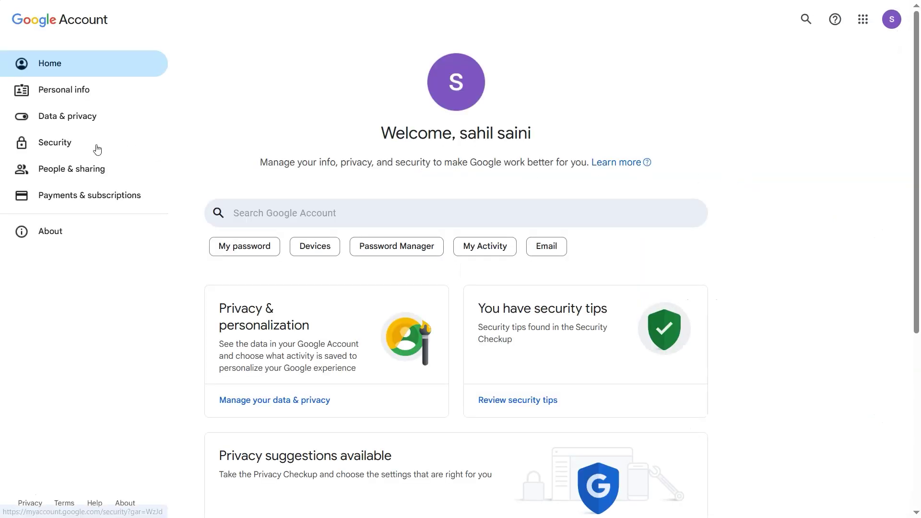
pyautogui.click(97, 149)
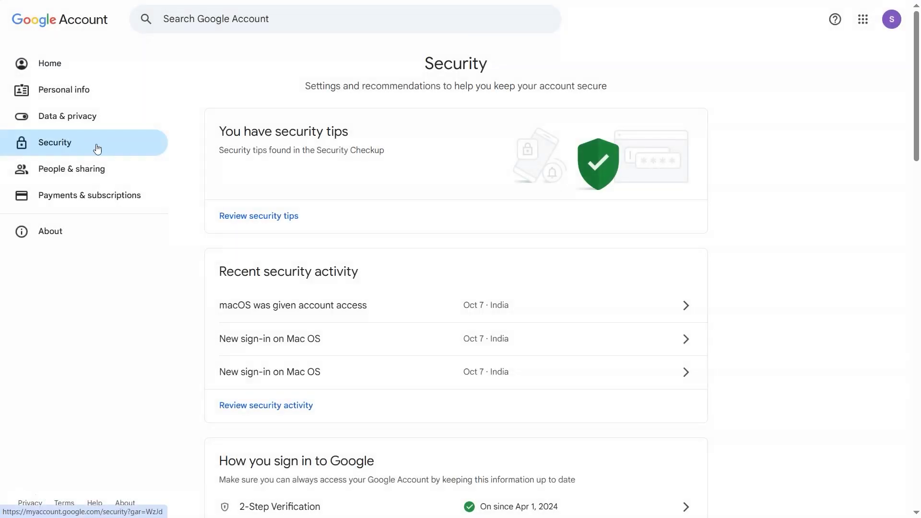
pyautogui.moveTo(917, 137); pyautogui.dragTo(918, 205)
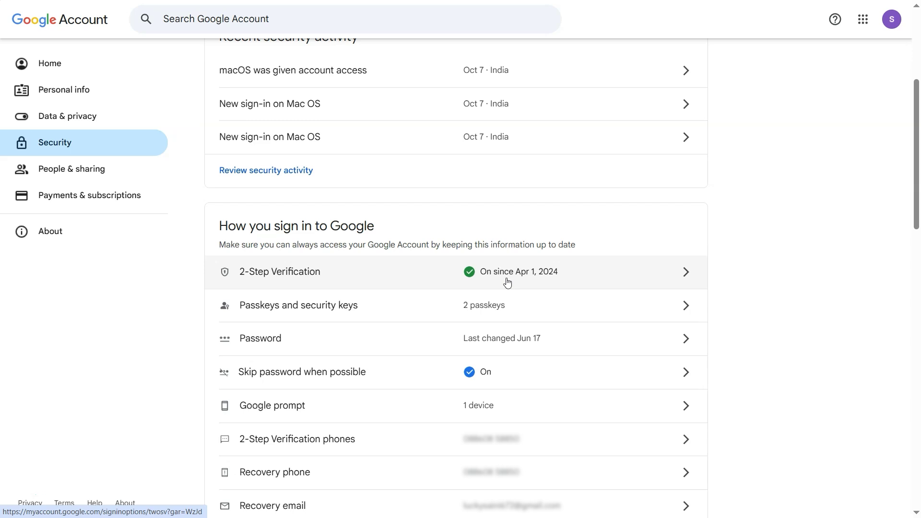
# Create a Google app password named 'imap migrate' after re-entering the password, and copy the code
pyautogui.click(274, 16)
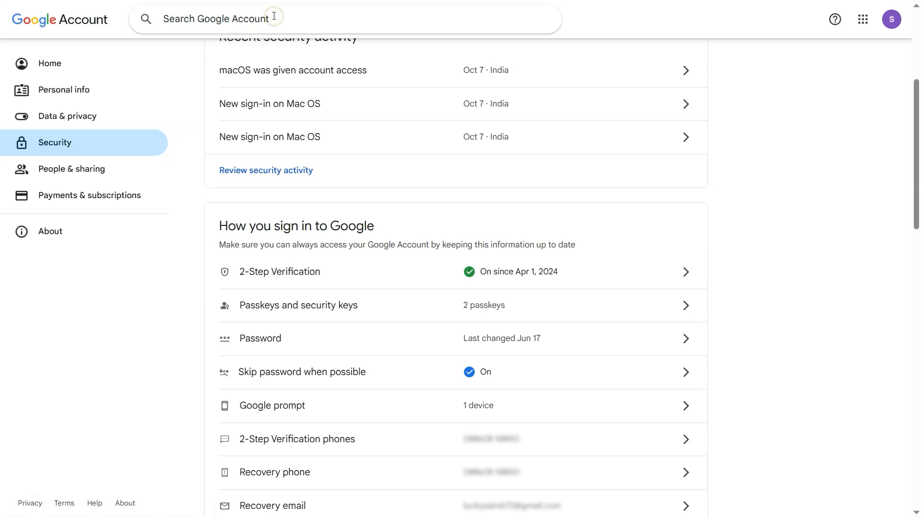
pyautogui.write('app password')
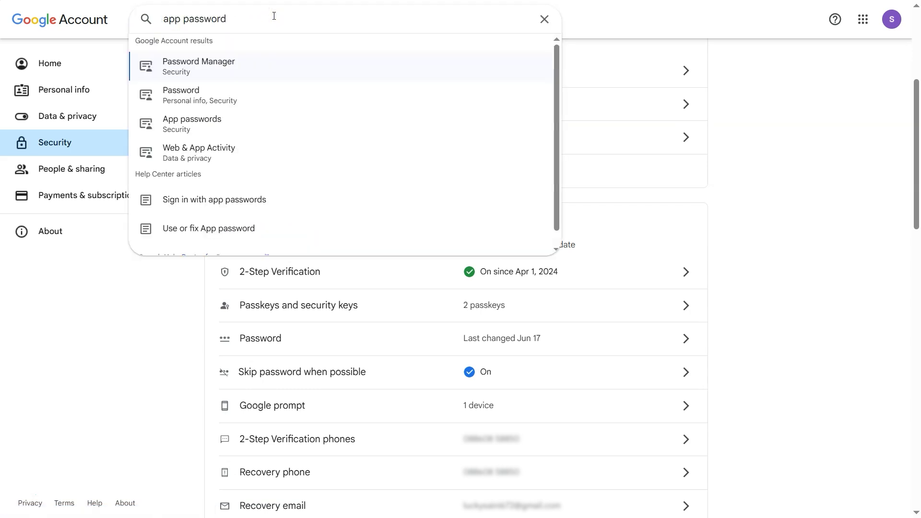
pyautogui.click(221, 127)
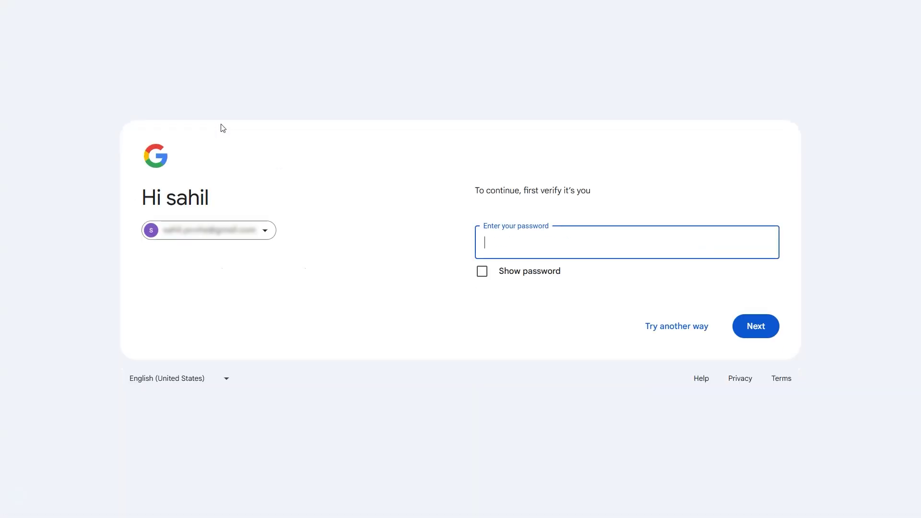
pyautogui.click(506, 240)
pyautogui.write('••••')
pyautogui.write('•••••••')
pyautogui.press('Return')
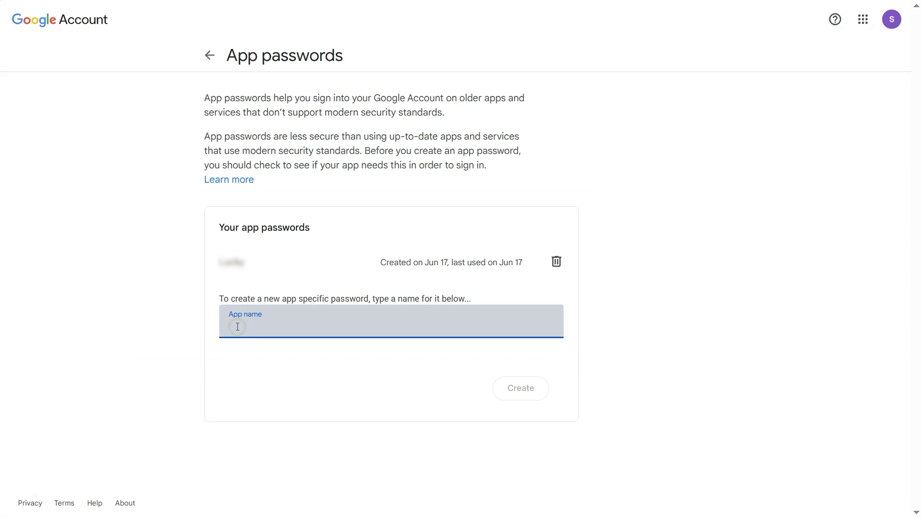
pyautogui.write('imap migrate')
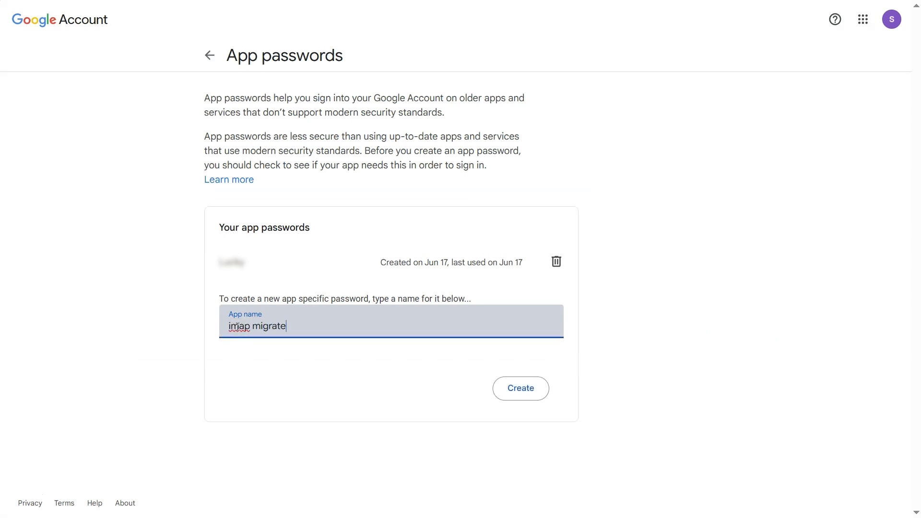
pyautogui.click(520, 397)
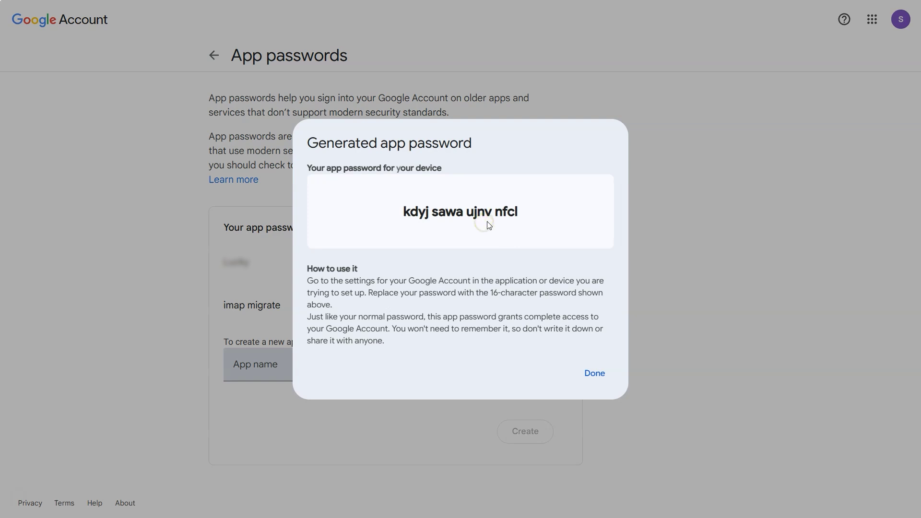
pyautogui.moveTo(519, 211); pyautogui.dragTo(405, 211)
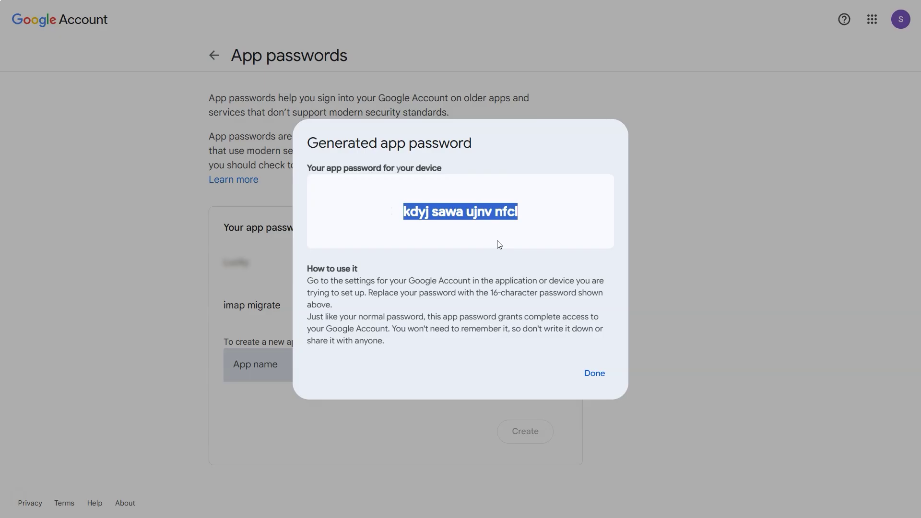
pyautogui.click(596, 376)
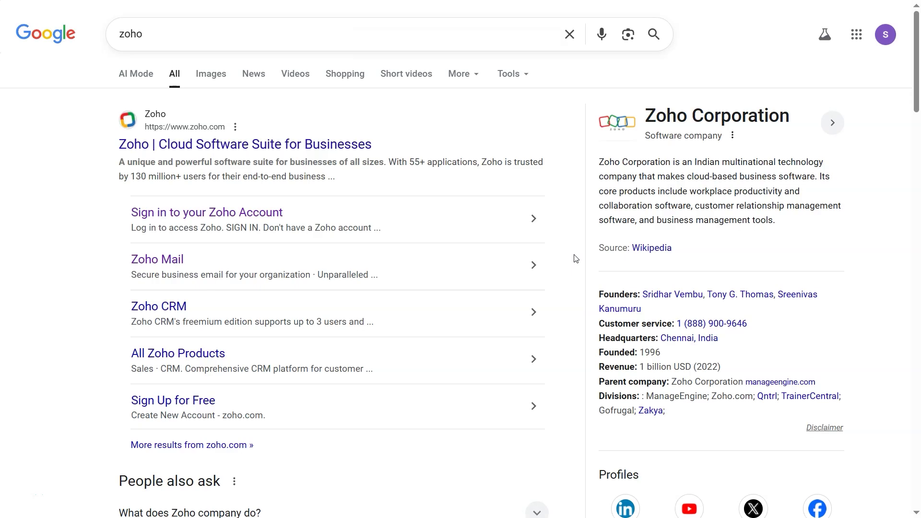
# Open the Zoho Mail search result and enter the Zoho Mail inbox
pyautogui.click(149, 257)
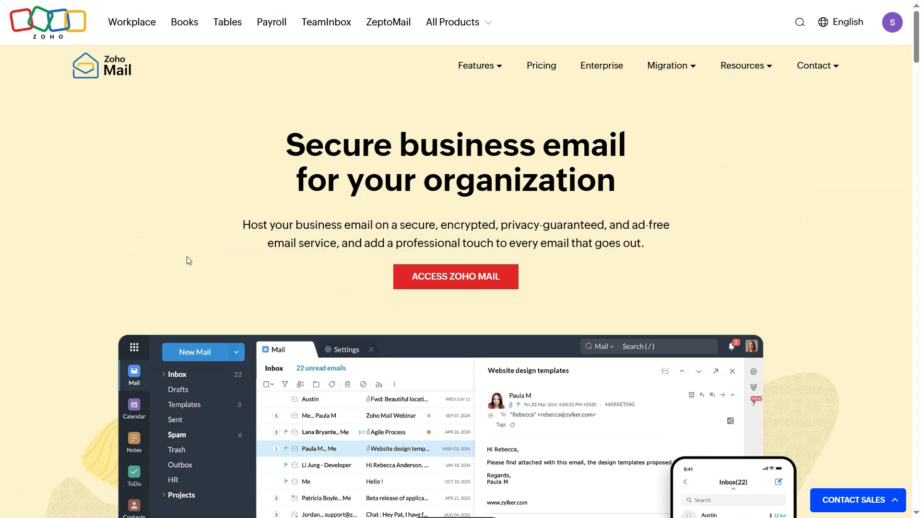
pyautogui.click(450, 282)
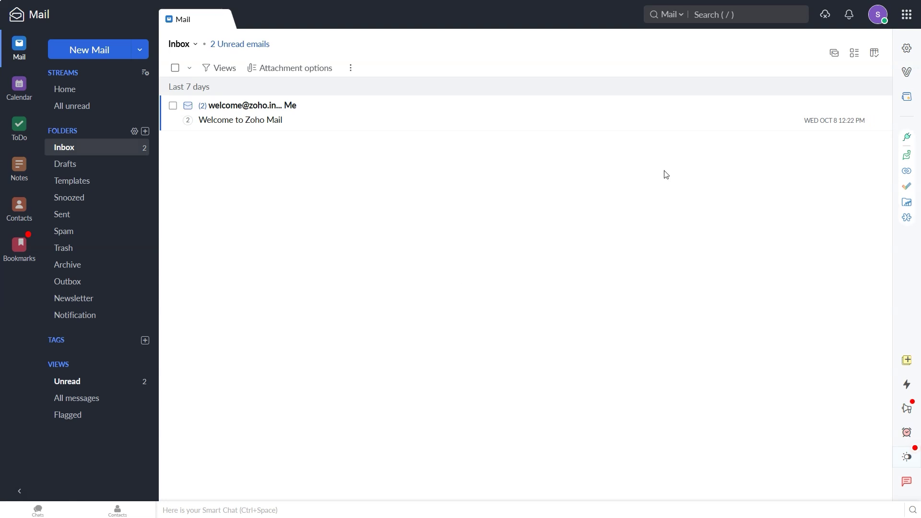
# Open My Account from the Zoho avatar and pass the emailed one-time code check
pyautogui.click(879, 16)
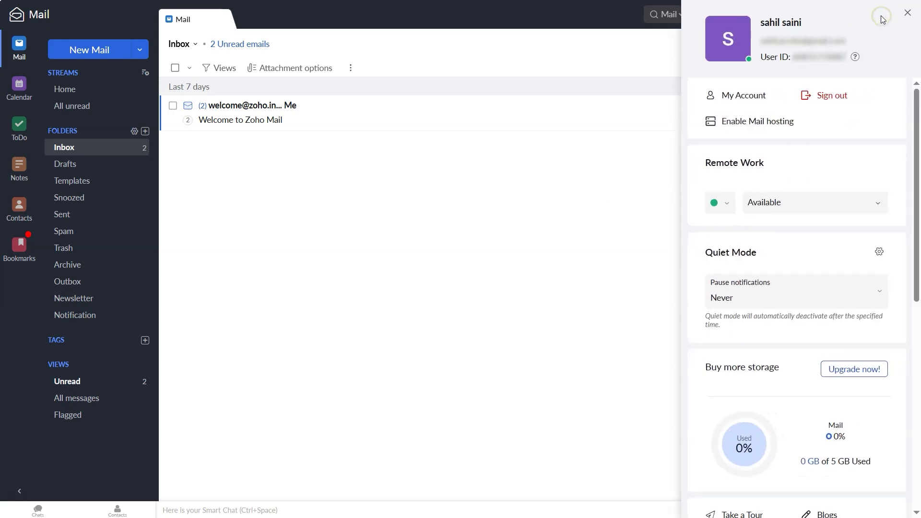
pyautogui.click(747, 98)
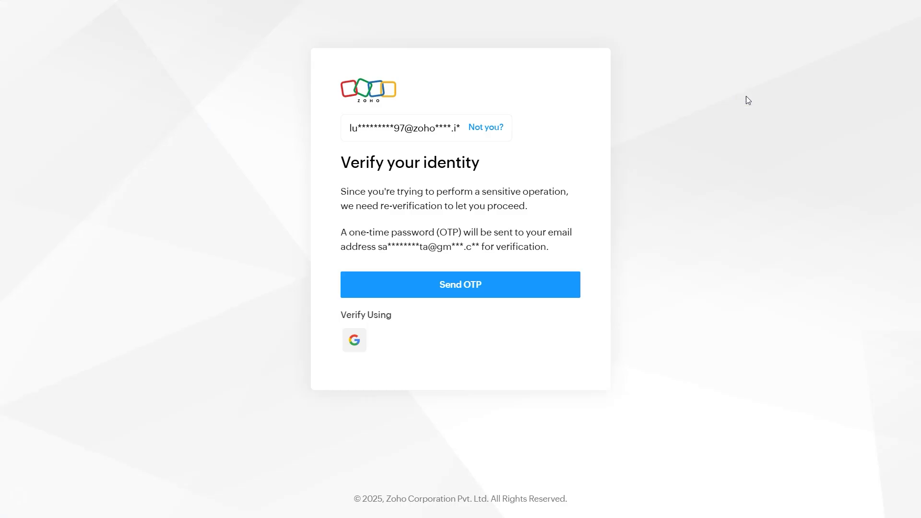
pyautogui.click(448, 285)
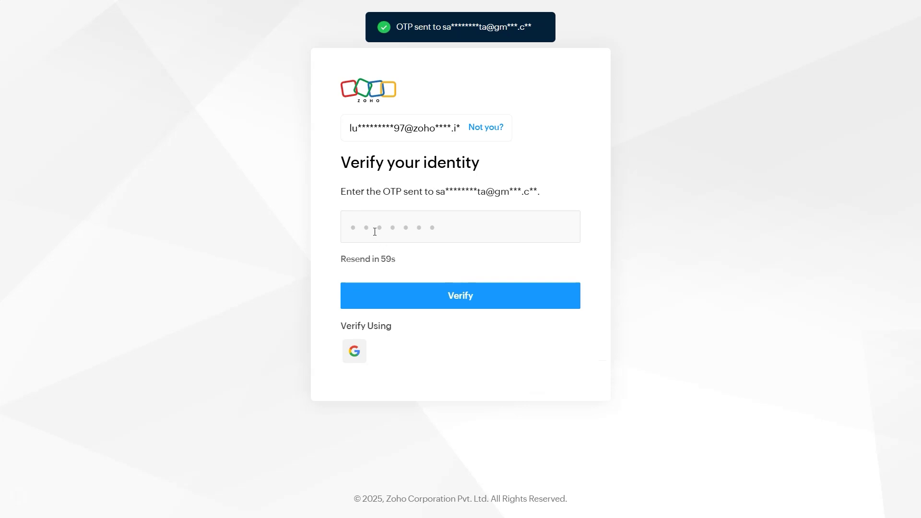
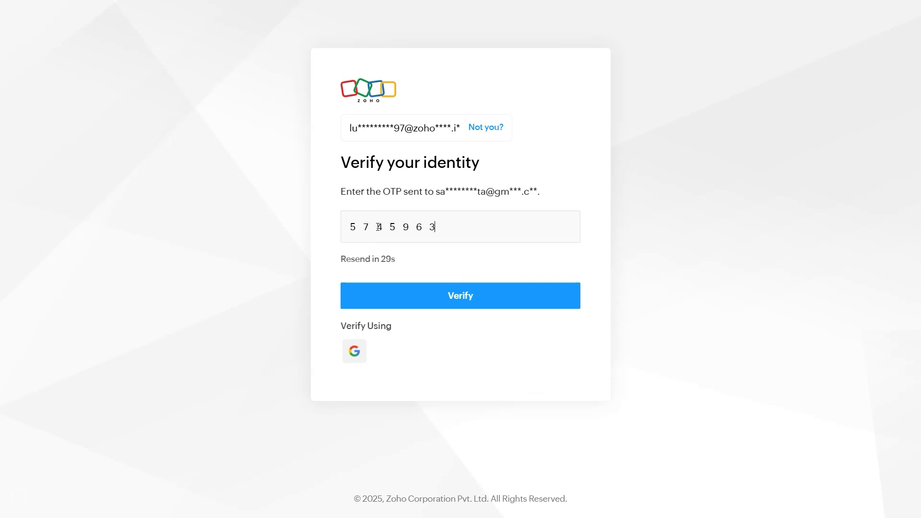
pyautogui.click(478, 294)
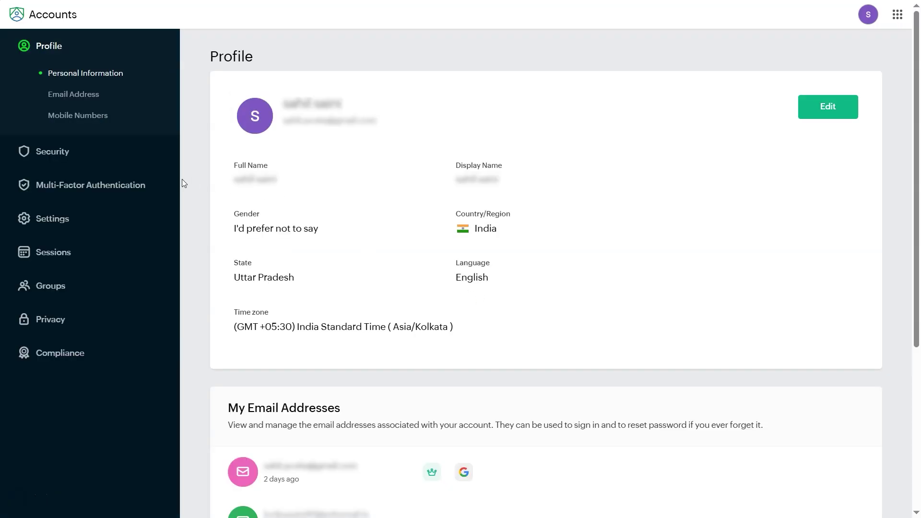
# Set up Zoho OneAuth sign-in from the Multi-Factor Authentication settings
pyautogui.click(133, 181)
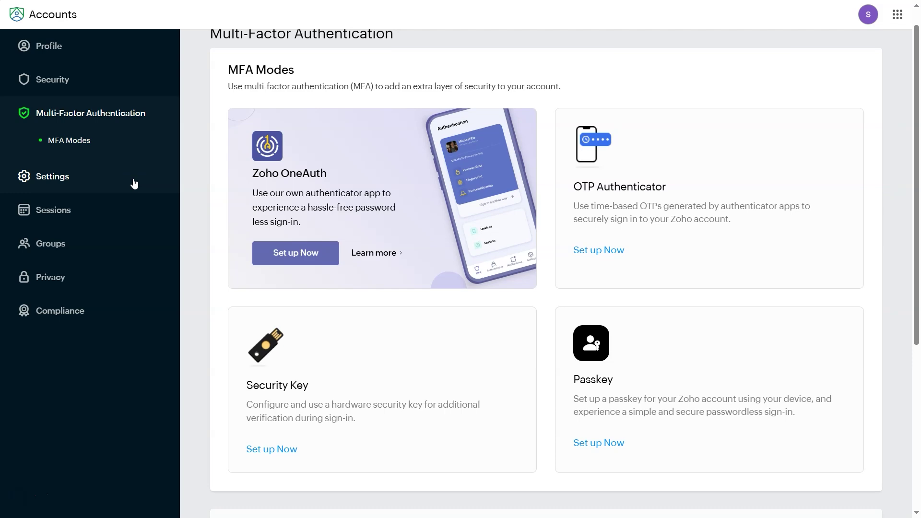
pyautogui.click(304, 253)
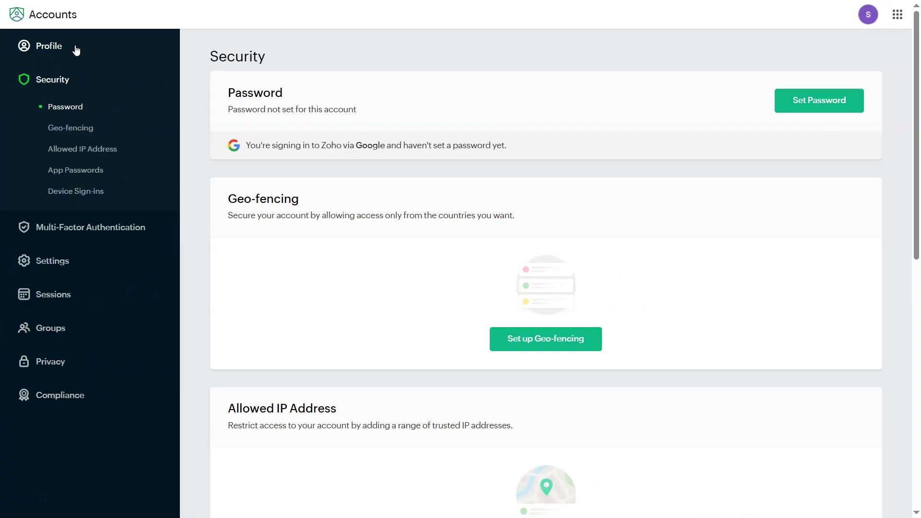
# Make the zohomail.in address primary after OneAuth verification, then go to Multi-Factor Authentication
pyautogui.click(76, 48)
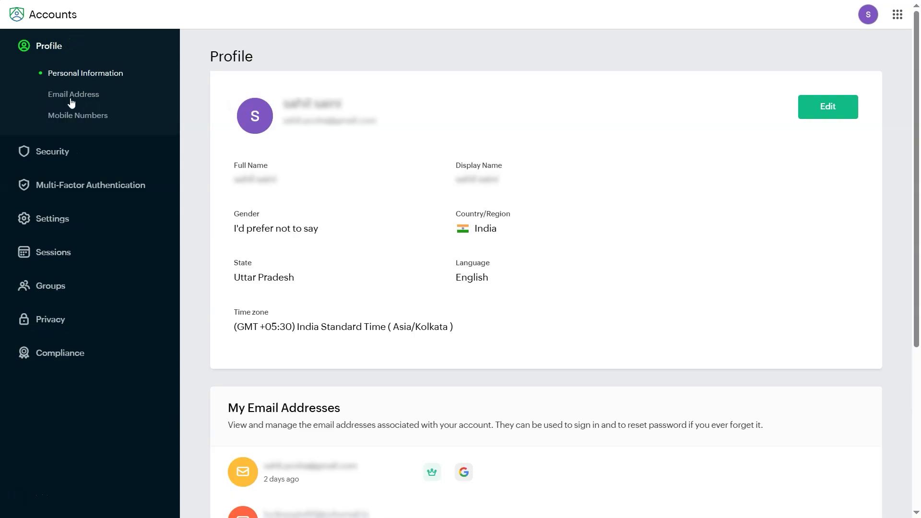
pyautogui.click(76, 96)
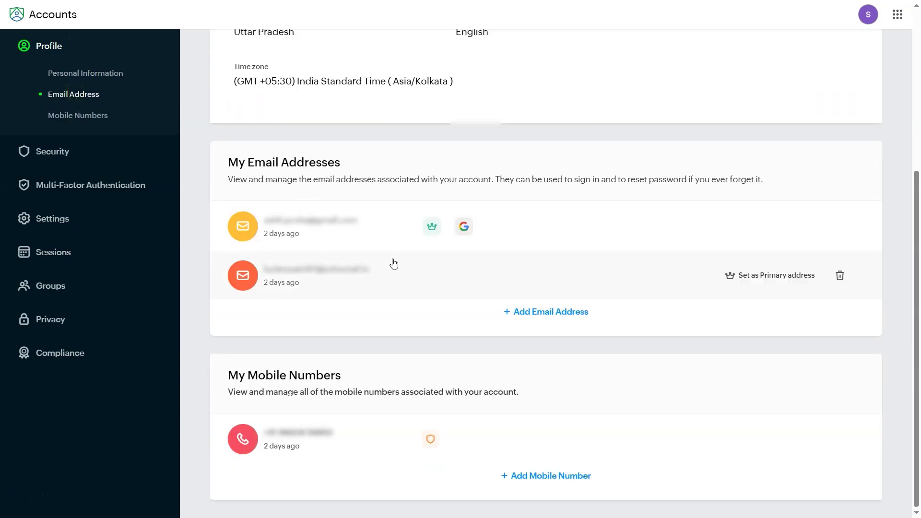
pyautogui.click(774, 274)
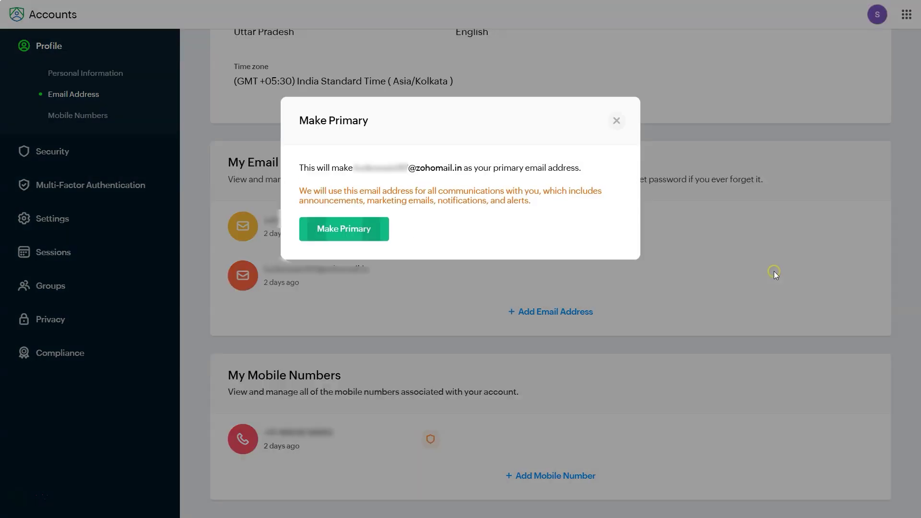
pyautogui.click(352, 235)
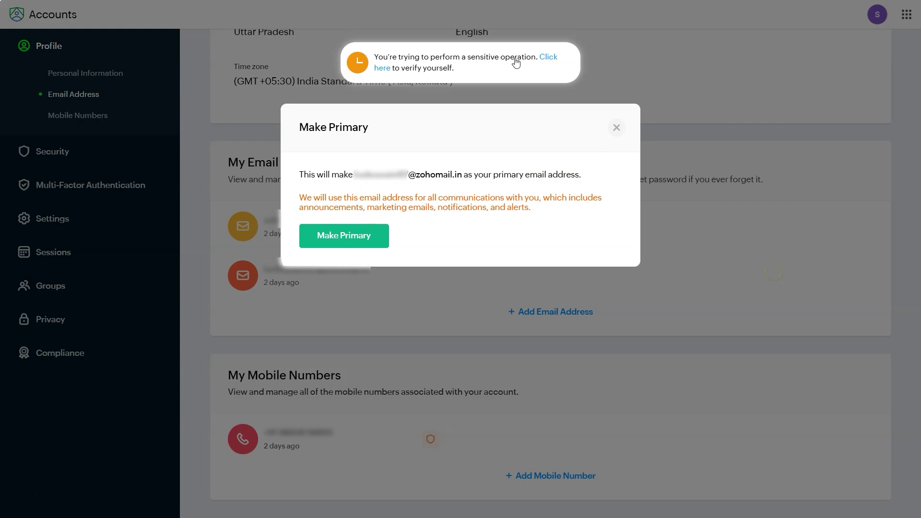
pyautogui.click(381, 67)
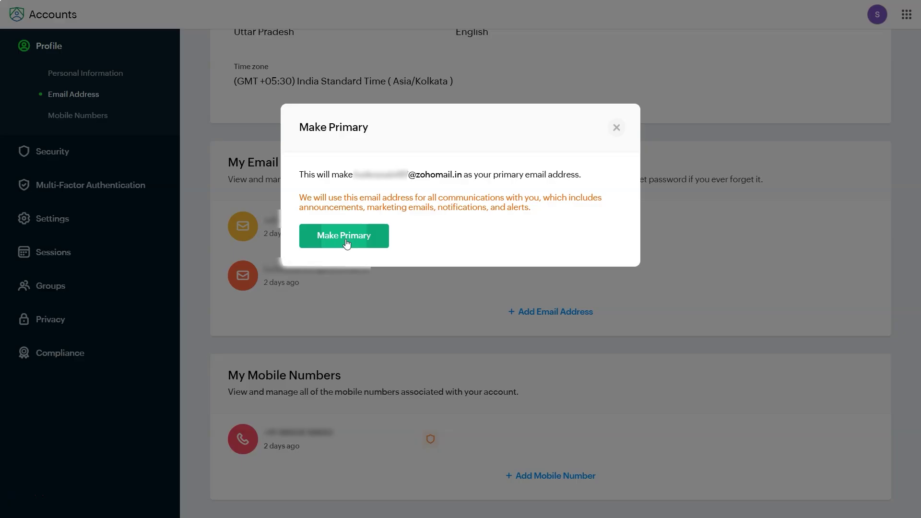
pyautogui.click(345, 237)
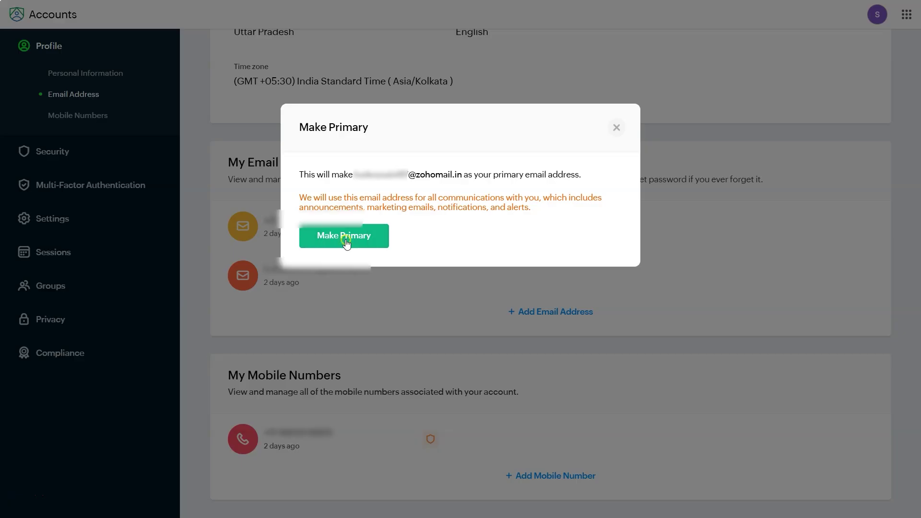
pyautogui.scroll(5, 347, 244)
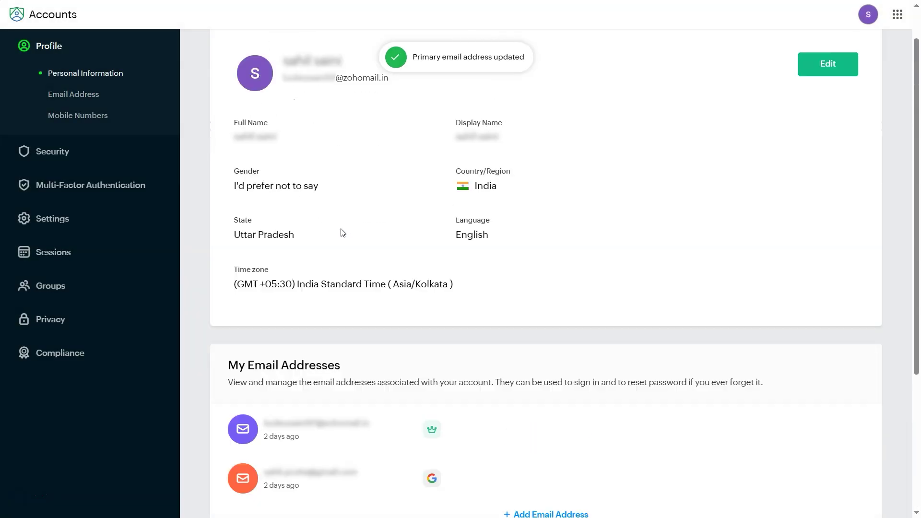
pyautogui.click(67, 188)
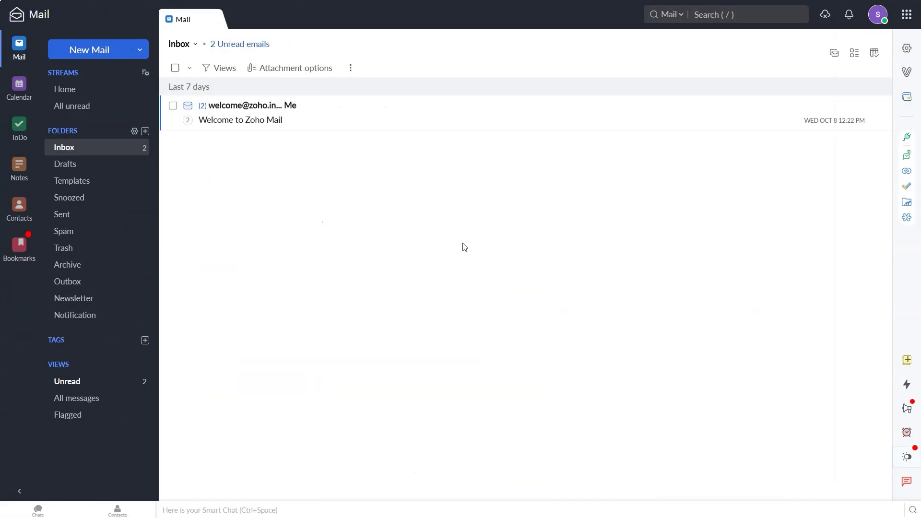
# Tick IMAP Access under Imap Details, then go to Security > App Passwords
pyautogui.click(907, 49)
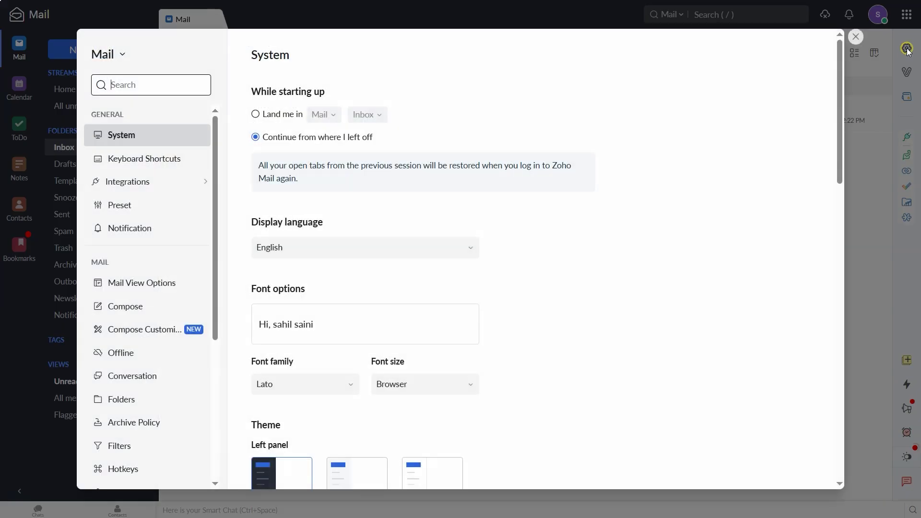
pyautogui.click(153, 84)
pyautogui.write('imap')
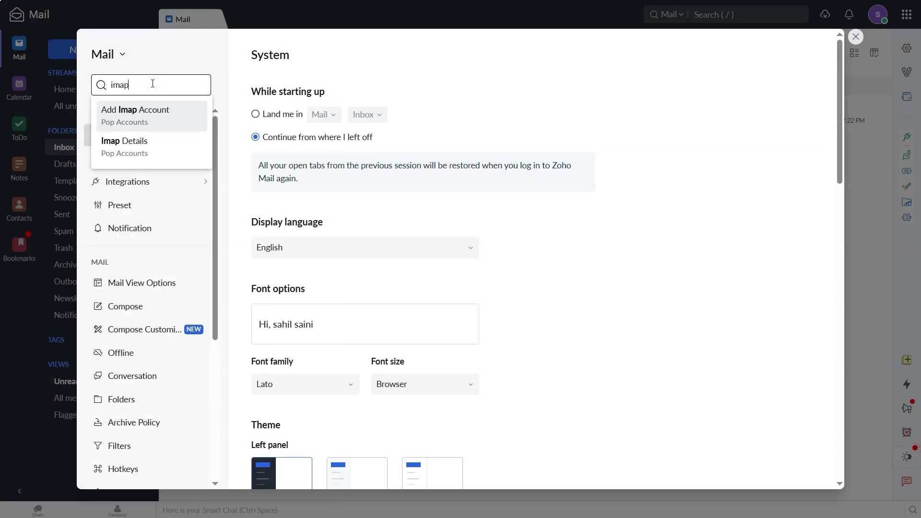
pyautogui.click(136, 147)
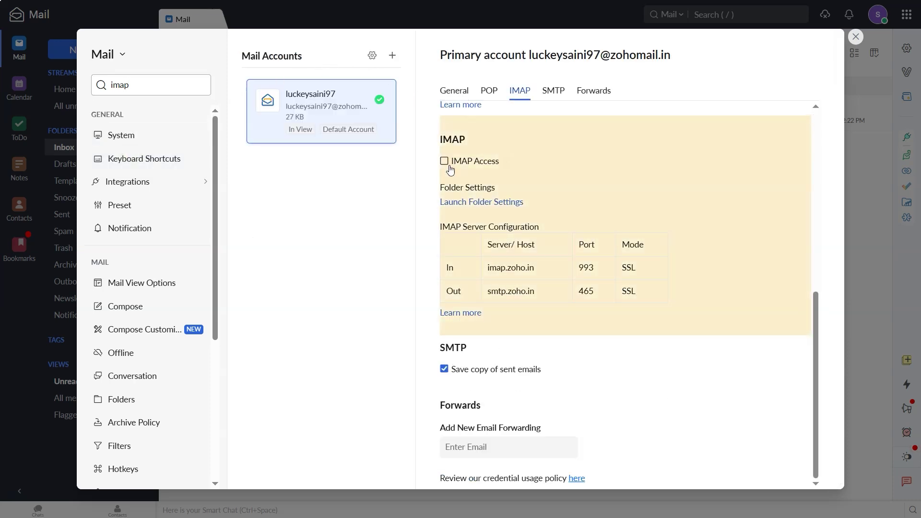
pyautogui.click(444, 162)
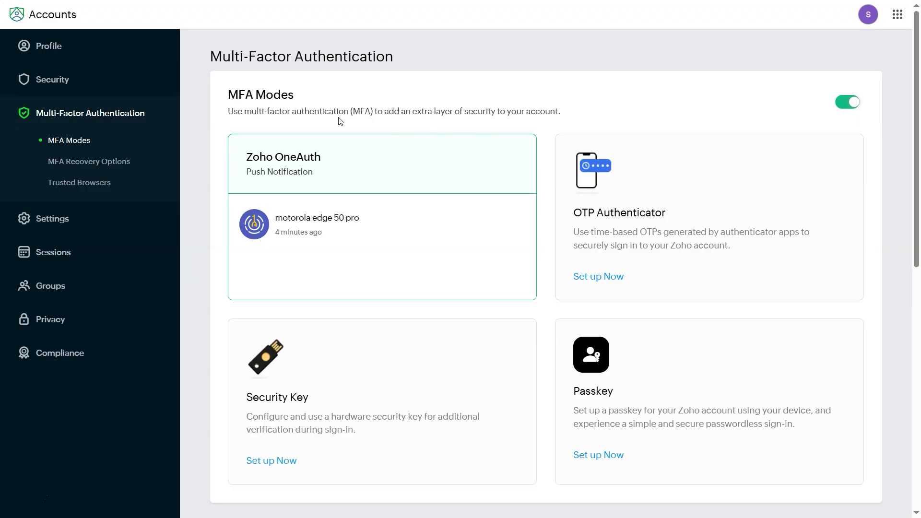
pyautogui.click(125, 79)
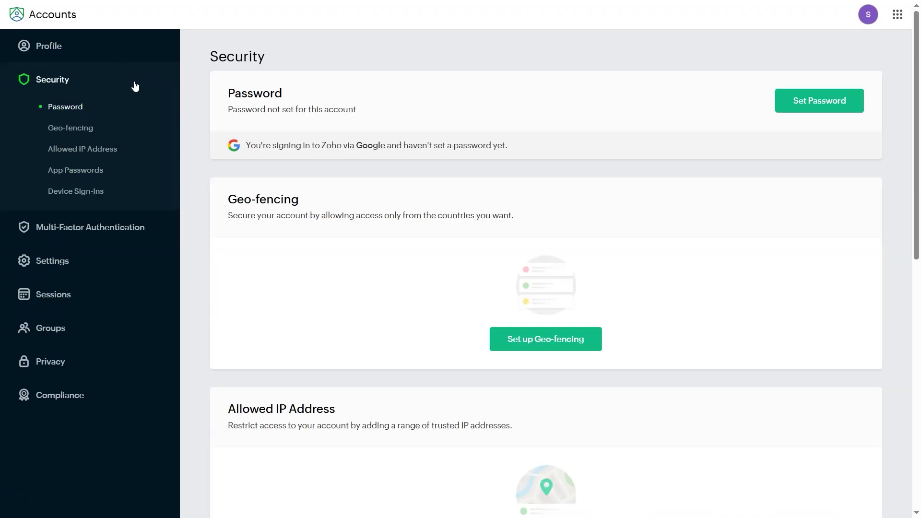
pyautogui.click(96, 173)
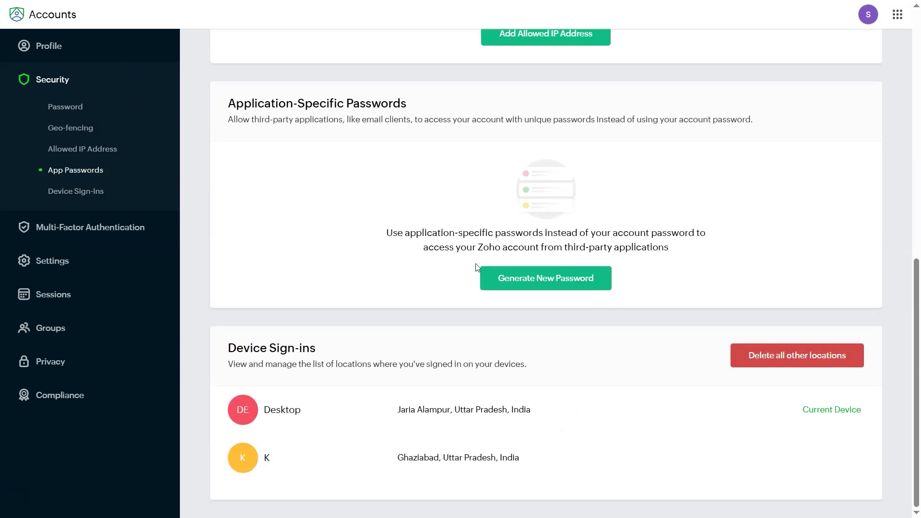
# Generate and copy a Zoho app password named 'systools imap migration tool'
pyautogui.click(504, 280)
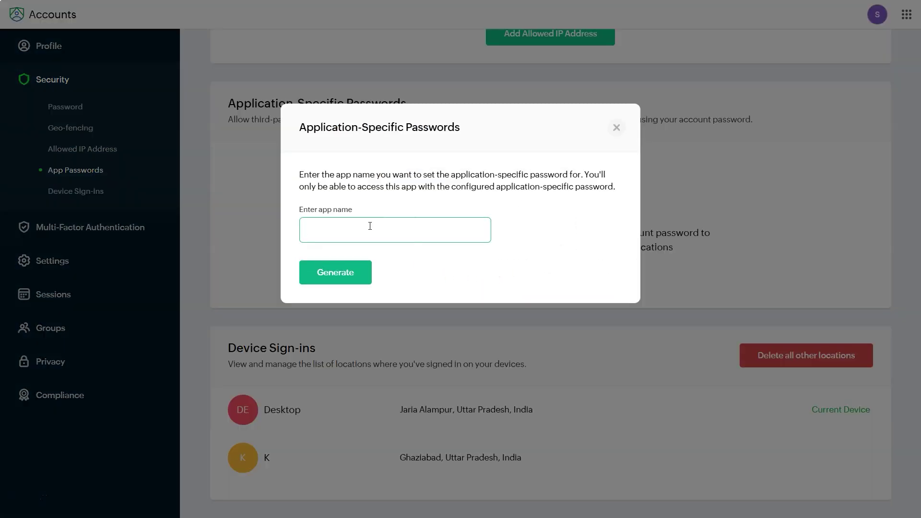
pyautogui.click(370, 226)
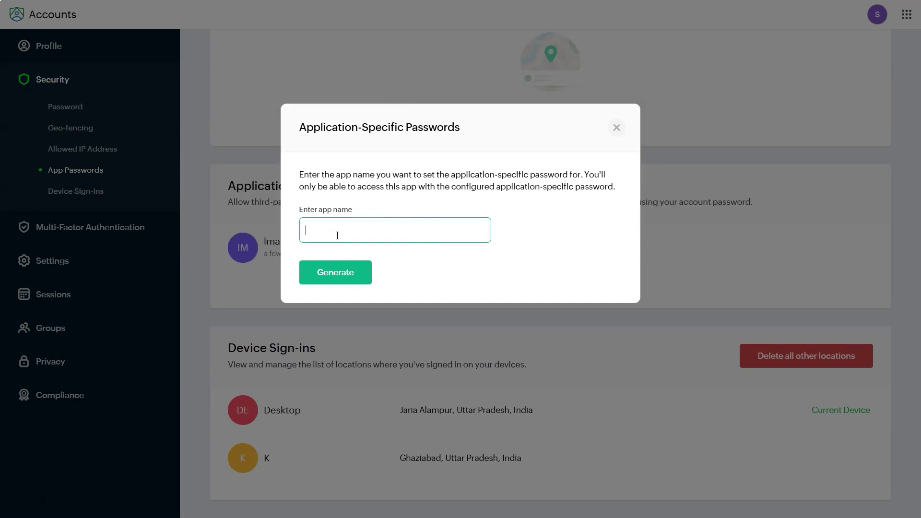
pyautogui.write('sybot')
pyautogui.press('BackSpace')
pyautogui.press('BackSpace')
pyautogui.press('BackSpace')
pyautogui.write('stools imap')
pyautogui.write(' migration tool')
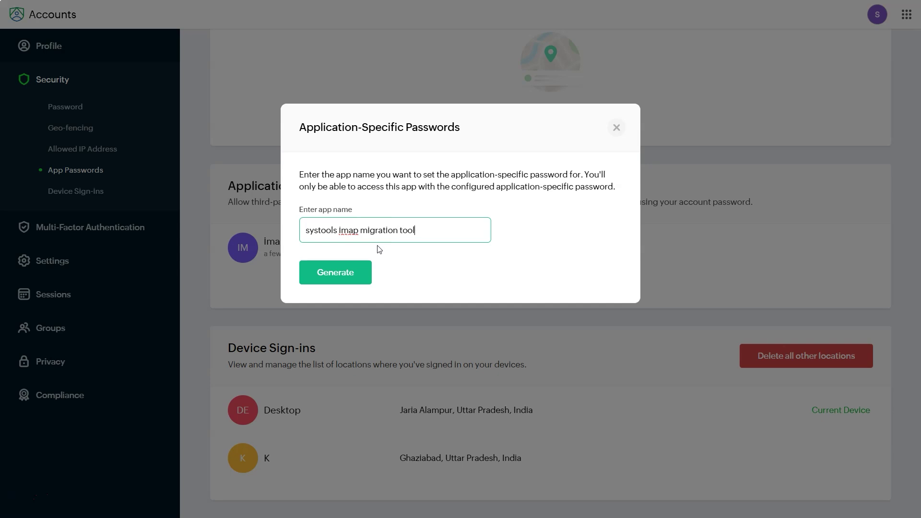
pyautogui.click(323, 271)
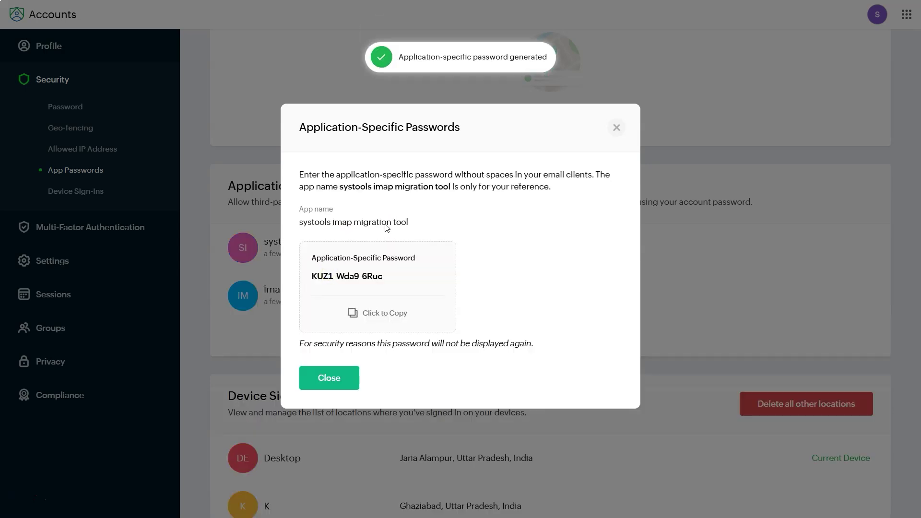
pyautogui.click(357, 312)
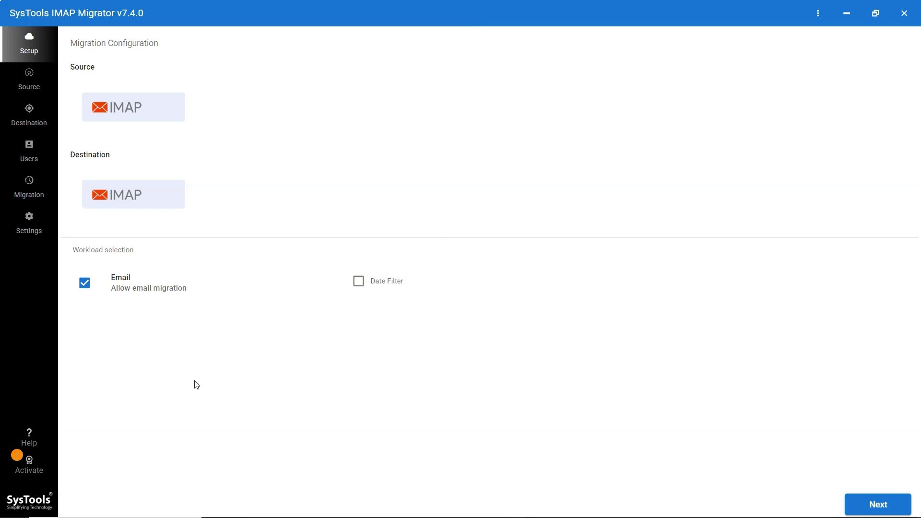
# Activate SysTools IMAP Migrator with the pasted license code and close the activation details
pyautogui.click(24, 465)
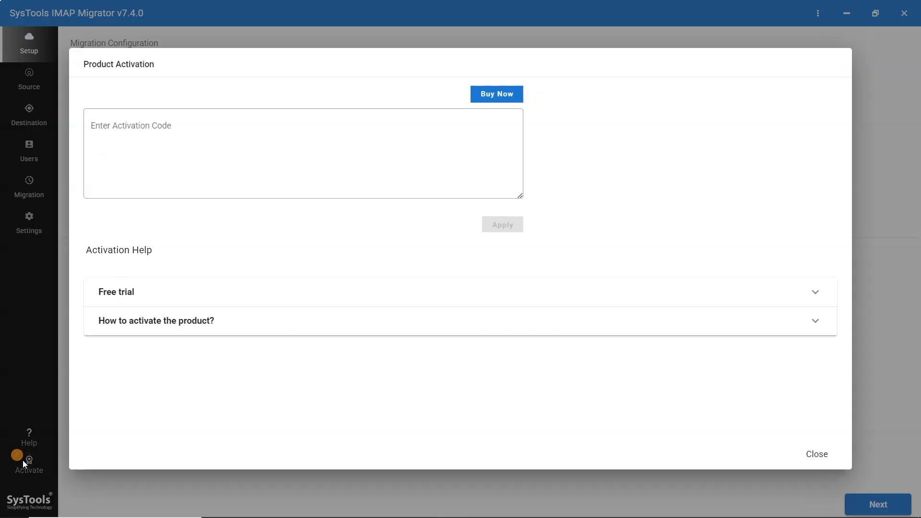
pyautogui.click(125, 131)
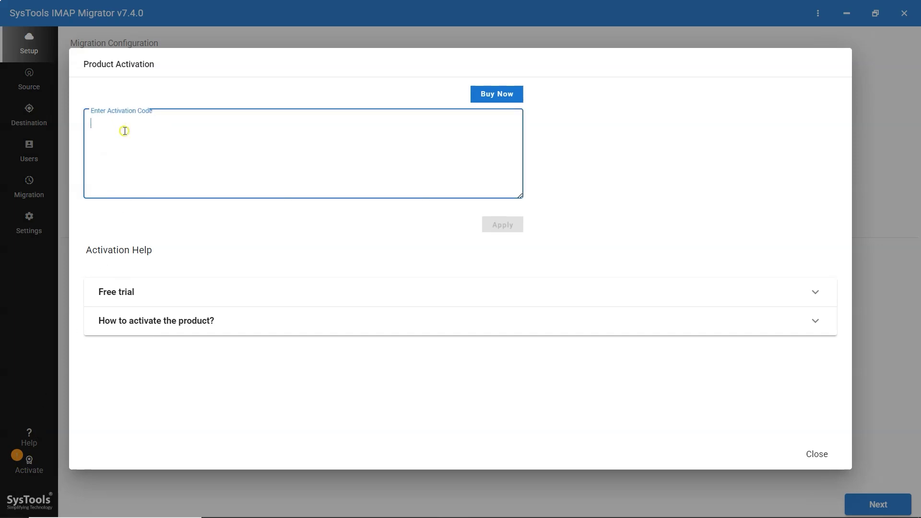
pyautogui.hotkey('ctrl', 'v')
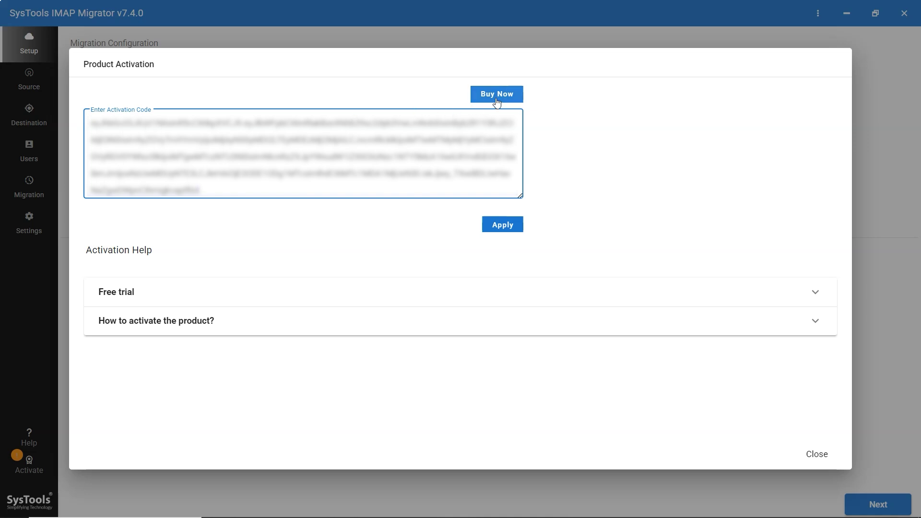
pyautogui.click(500, 226)
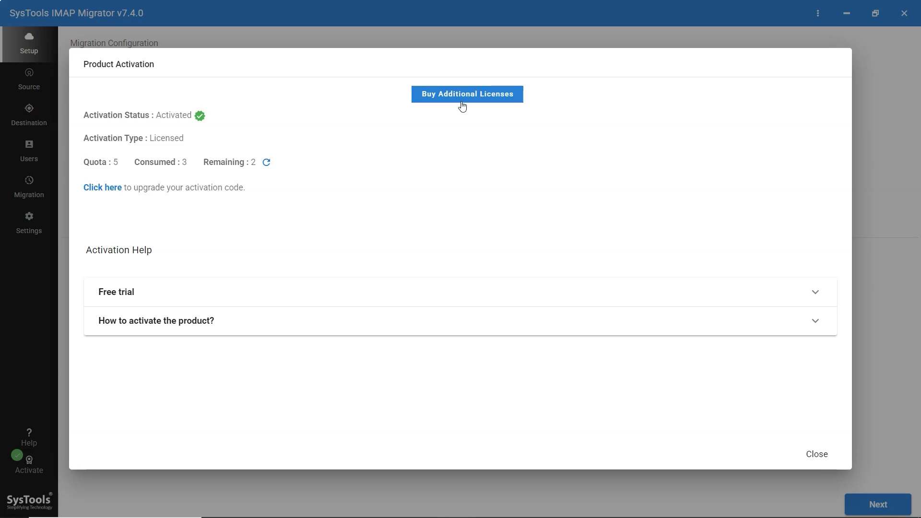
pyautogui.click(819, 456)
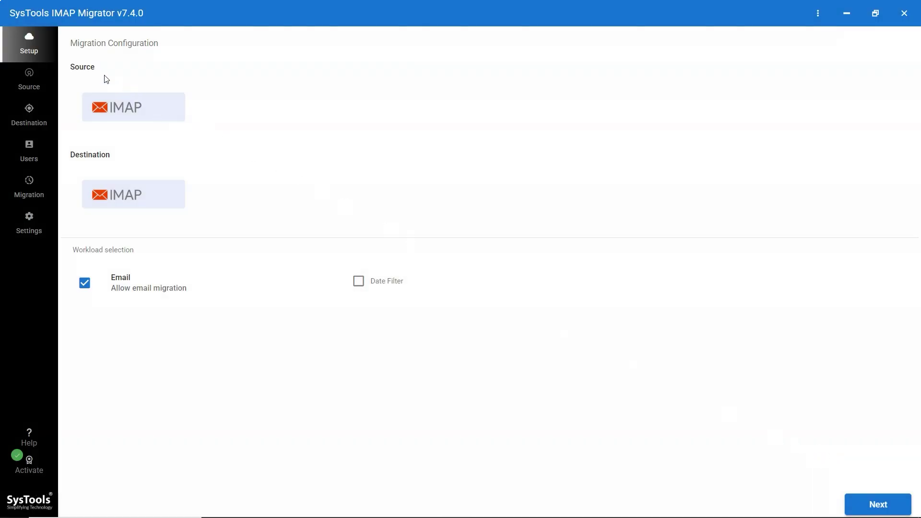
# Turn on the date filter for email migration
pyautogui.click(150, 107)
pyautogui.click(153, 196)
pyautogui.click(360, 288)
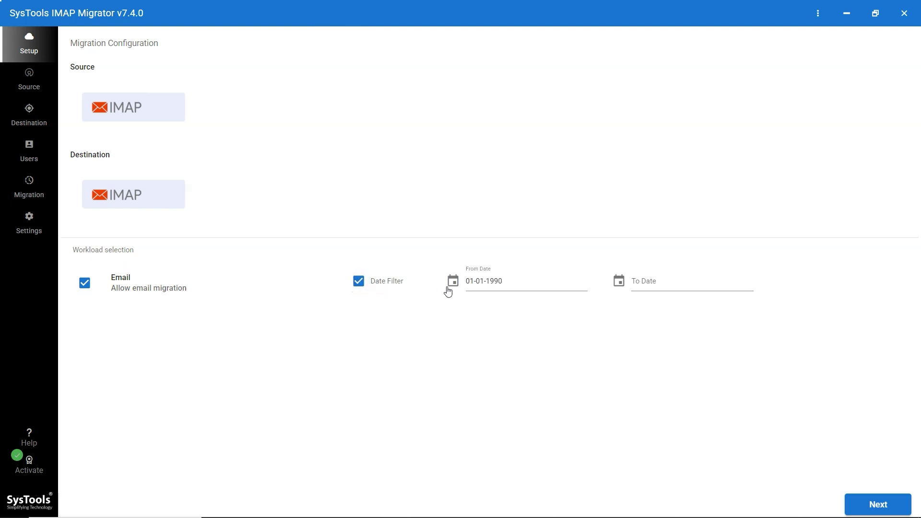
# Set the migration date range from 01-09-2025 to 10-10-2025
pyautogui.click(494, 284)
pyautogui.click(541, 318)
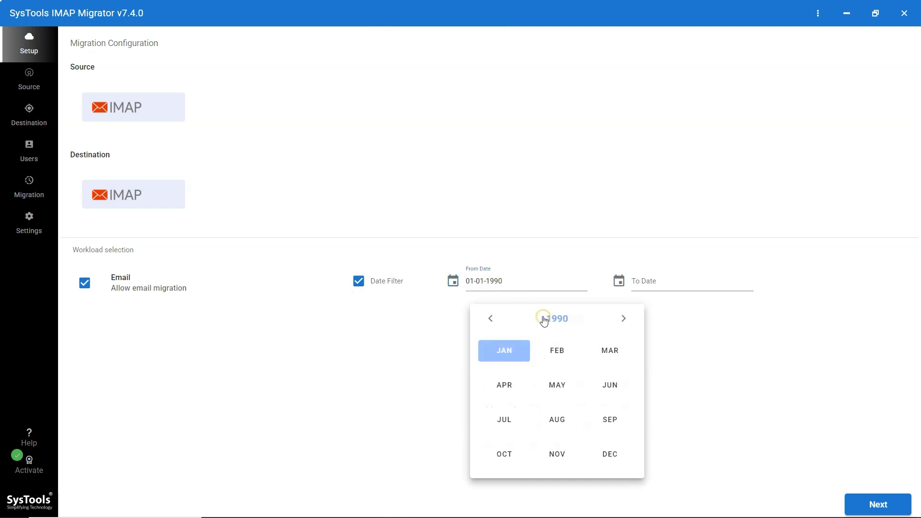
pyautogui.click(624, 319)
pyautogui.click(624, 319)
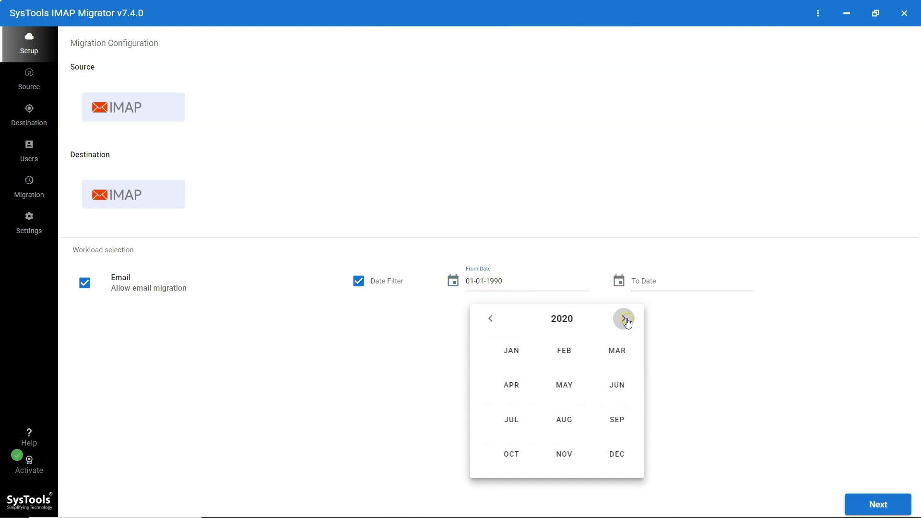
pyautogui.click(624, 319)
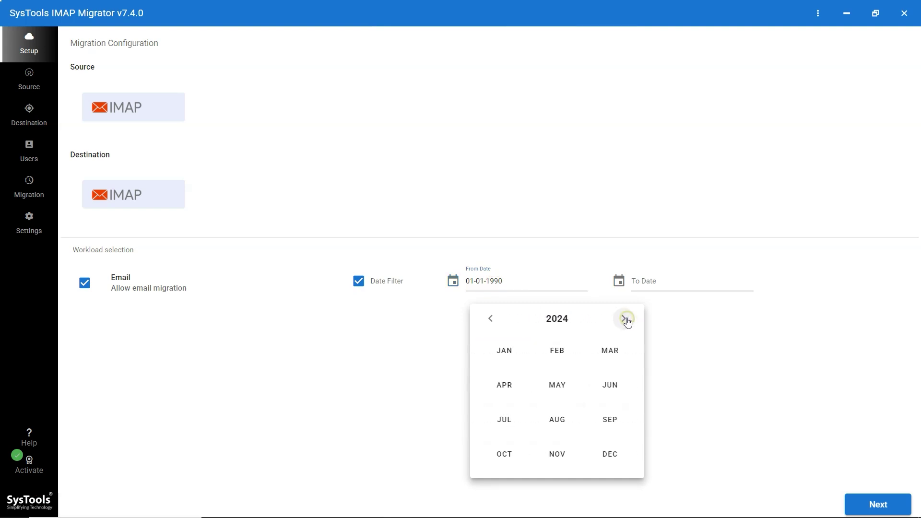
pyautogui.click(619, 427)
pyautogui.click(510, 363)
pyautogui.click(767, 386)
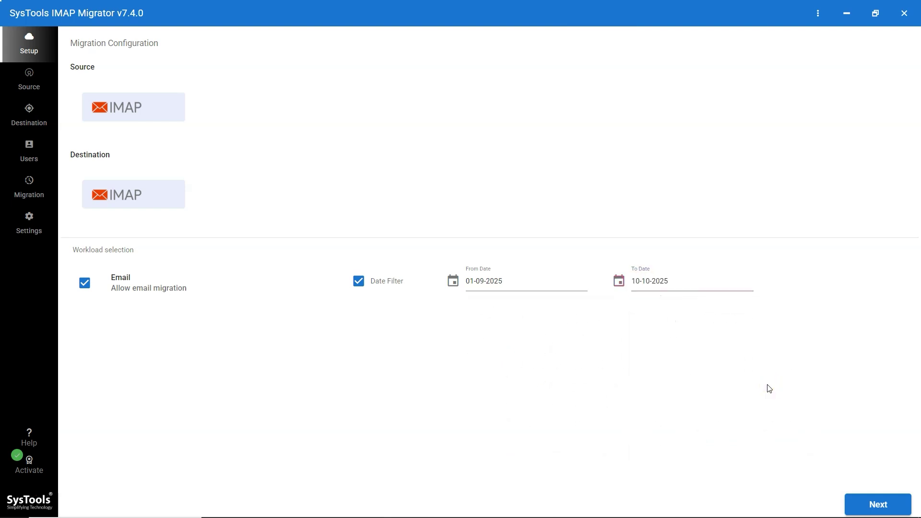
pyautogui.click(875, 505)
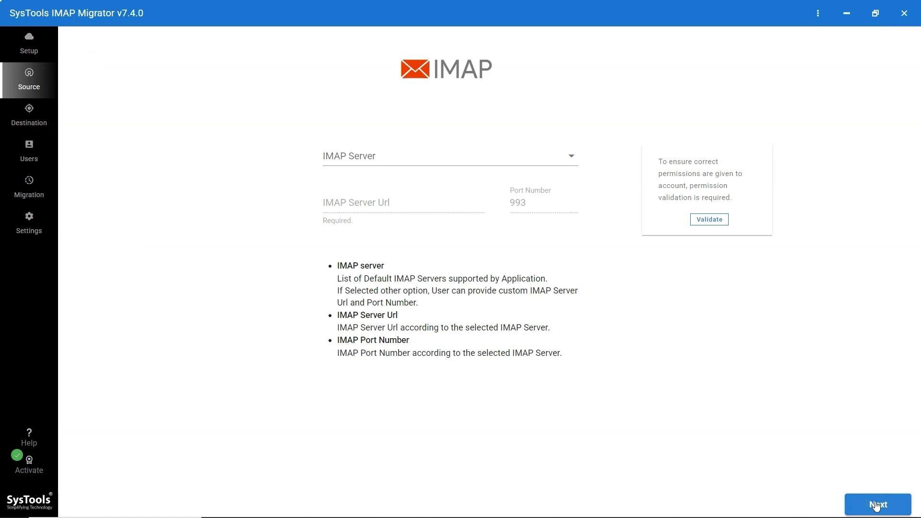
# Choose Gmail (imap.gmail.com, port 993) as source and validate Read User and Read Email
pyautogui.click(383, 160)
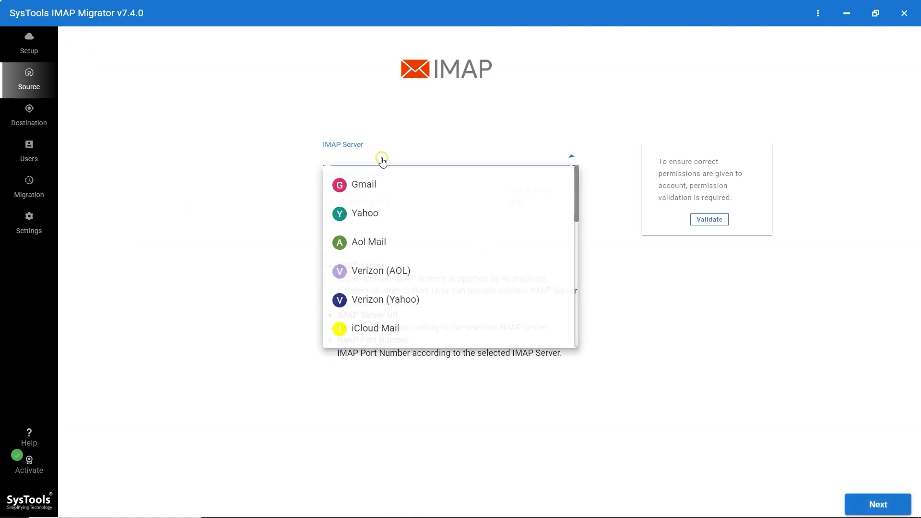
pyautogui.click(381, 189)
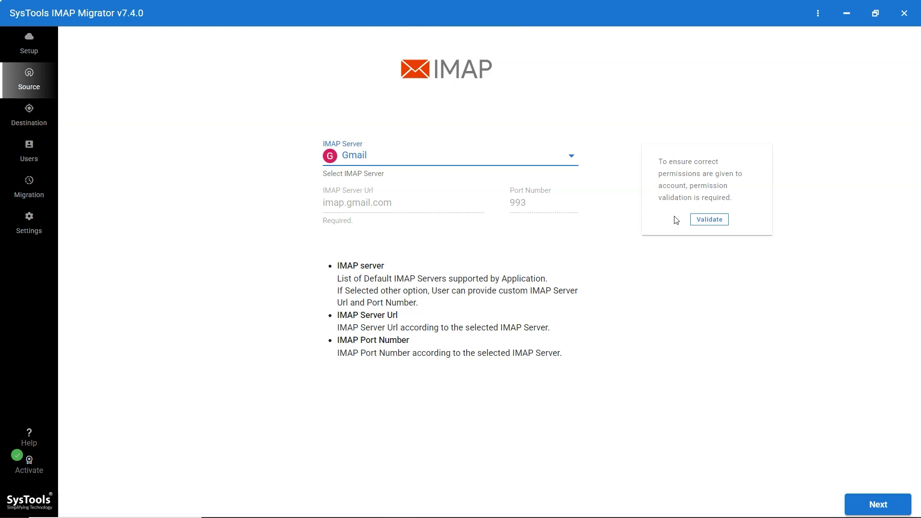
pyautogui.click(712, 222)
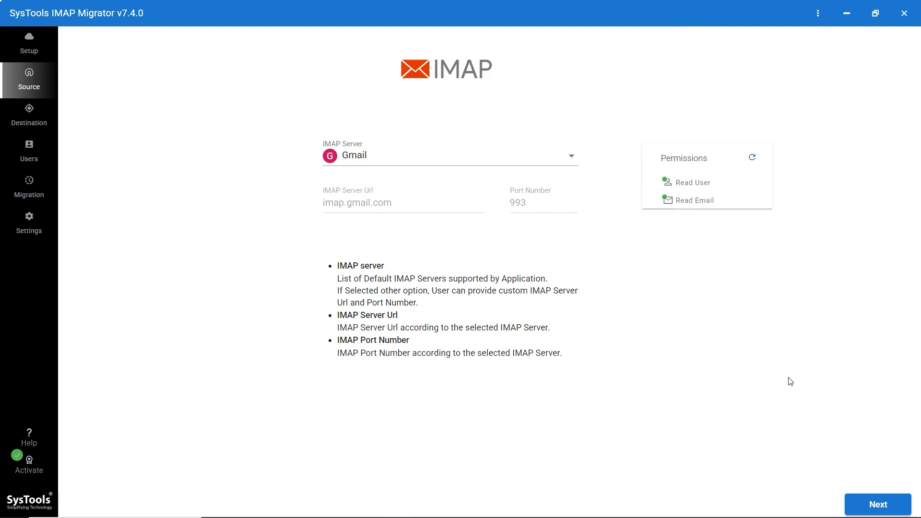
pyautogui.click(868, 507)
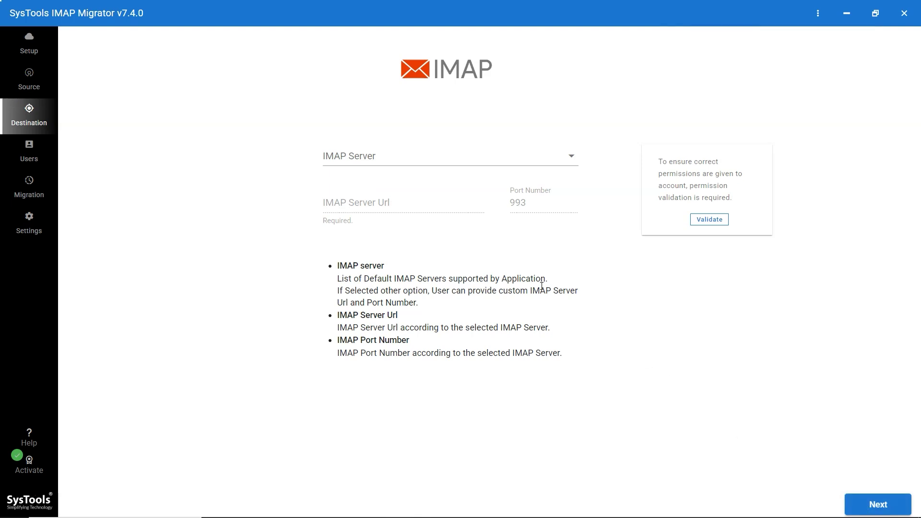
# Use custom destination server imap.zoho.in, port 993, and validate Read User and Write Email
pyautogui.click(362, 163)
pyautogui.scroll(-1, 423, 238)
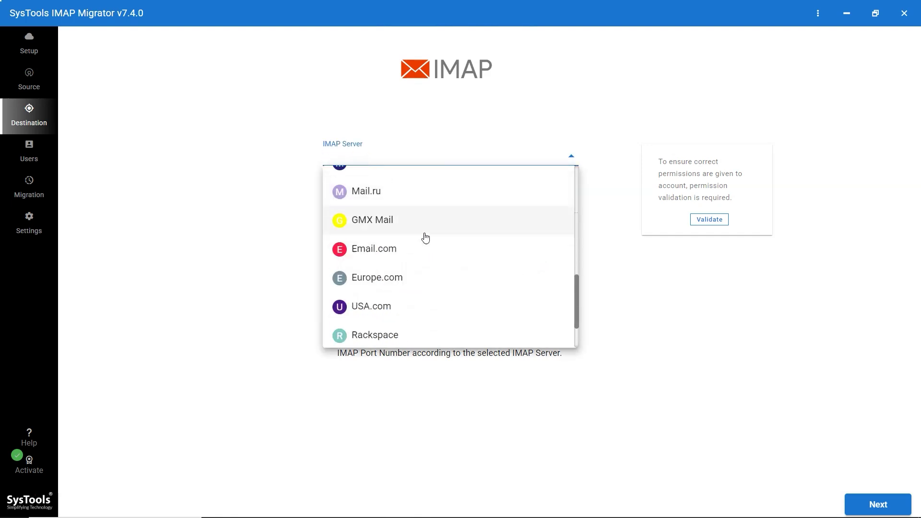
pyautogui.scroll(-2, 425, 238)
pyautogui.scroll(3, 425, 238)
pyautogui.scroll(1, 424, 239)
pyautogui.scroll(2, 424, 238)
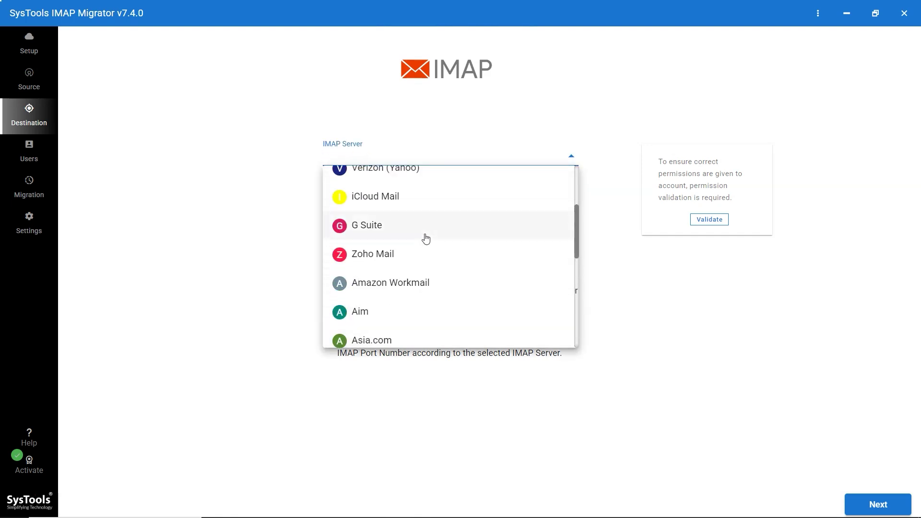
pyautogui.click(421, 255)
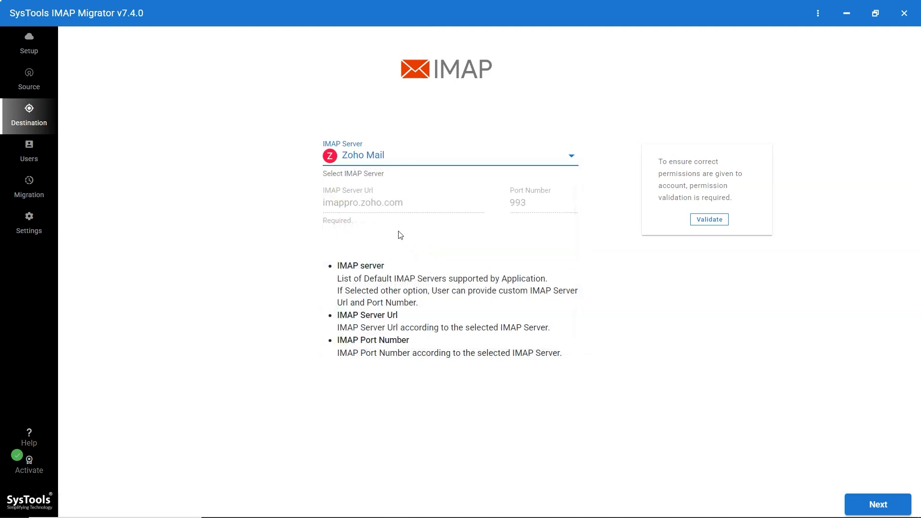
pyautogui.click(389, 164)
pyautogui.scroll(-5, 400, 237)
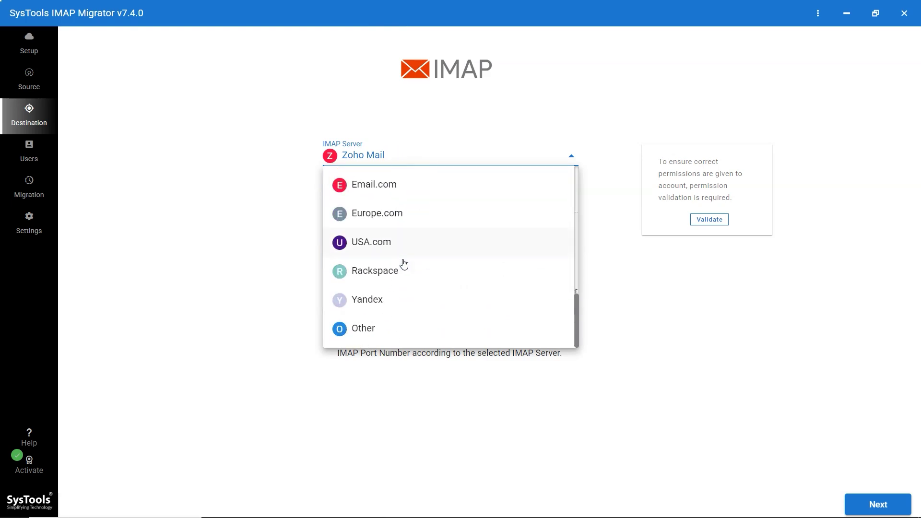
pyautogui.click(409, 328)
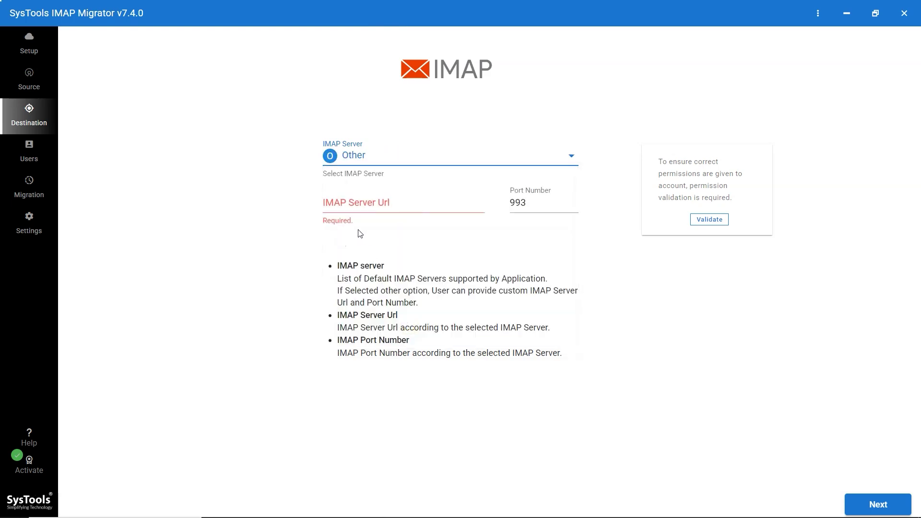
pyautogui.click(349, 203)
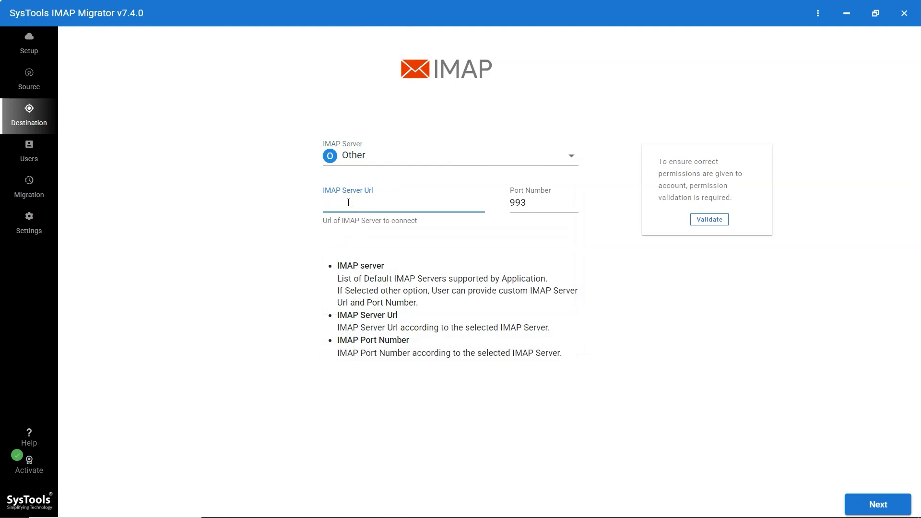
pyautogui.write('imap.zoho.in')
pyautogui.click(708, 218)
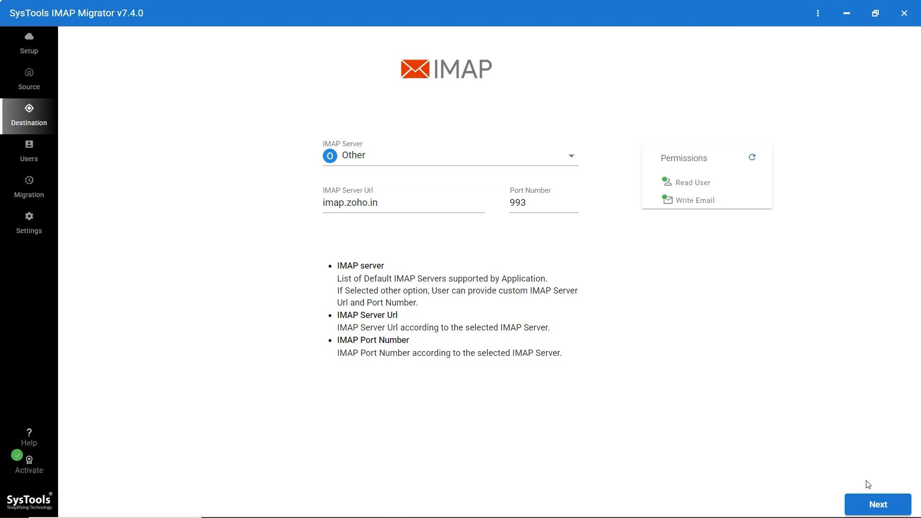
pyautogui.click(876, 499)
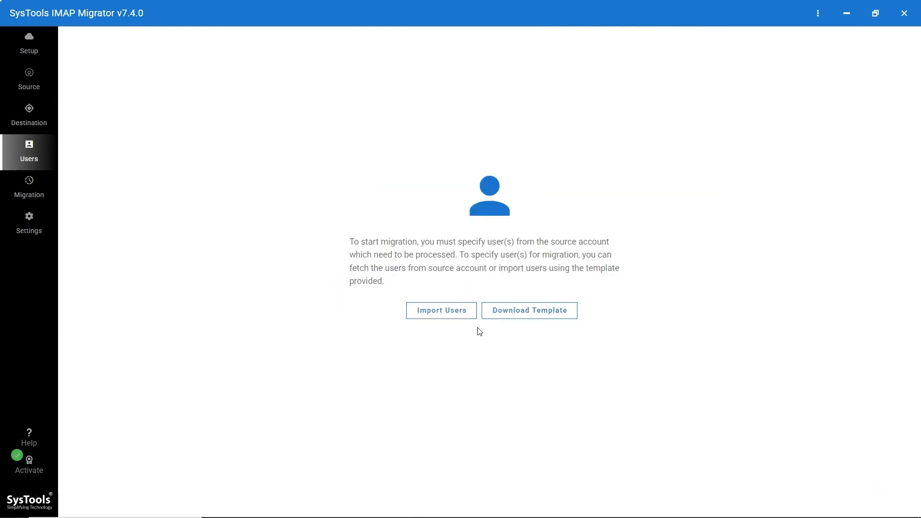
# Download the template ImapToImapUserMappingSample.csv and save it to E:\File
pyautogui.click(505, 314)
pyautogui.click(191, 127)
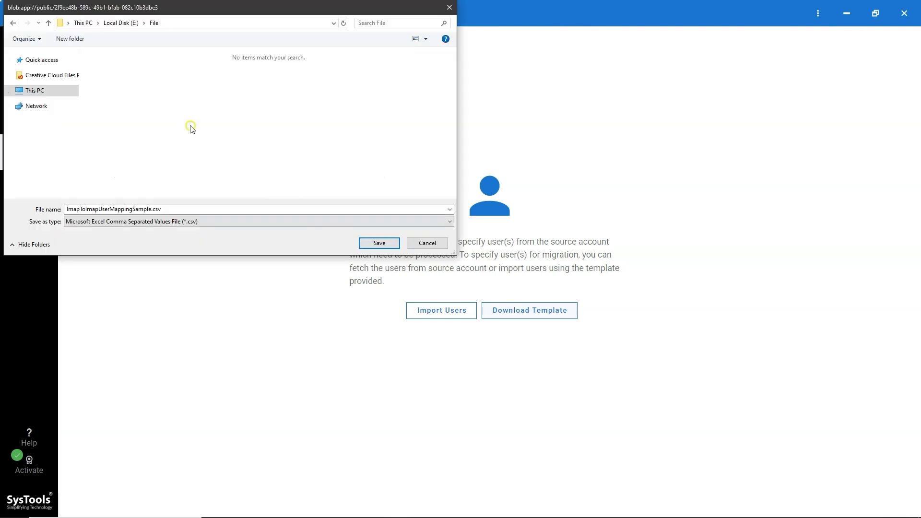
pyautogui.click(373, 248)
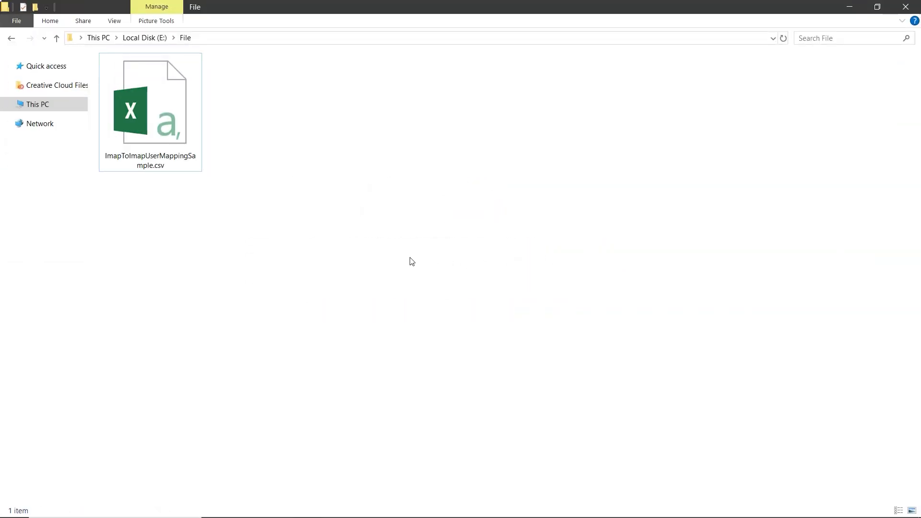
# Open the downloaded mapping template in Excel and autofit its columns
pyautogui.click(170, 124)
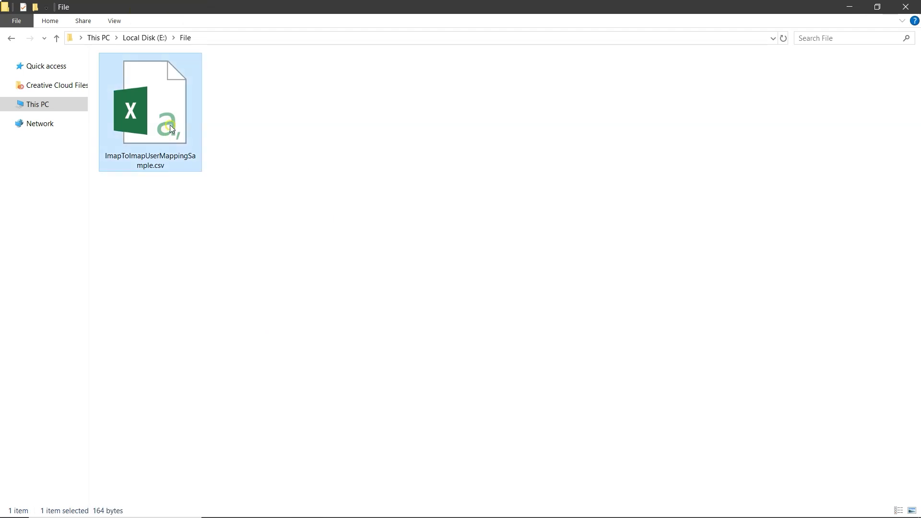
pyautogui.doubleClick(170, 125)
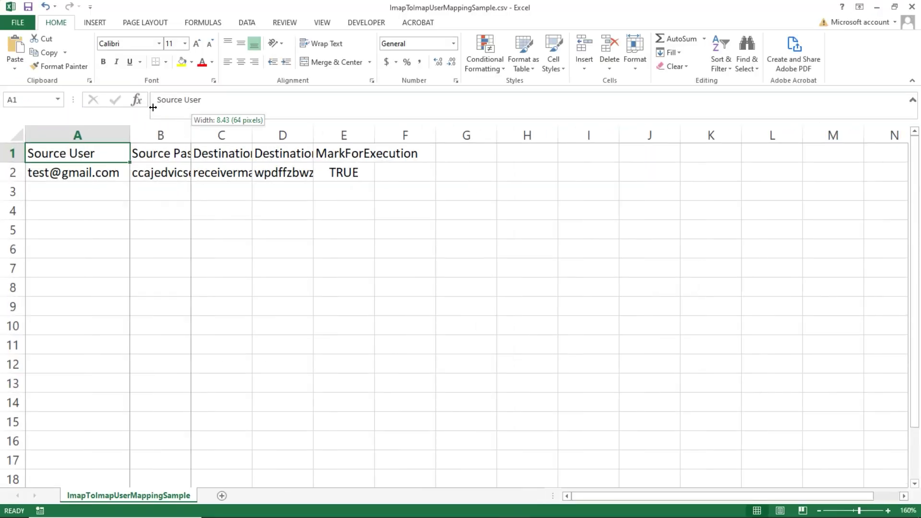
pyautogui.doubleClick(191, 136)
pyautogui.doubleClick(305, 136)
pyautogui.doubleClick(463, 135)
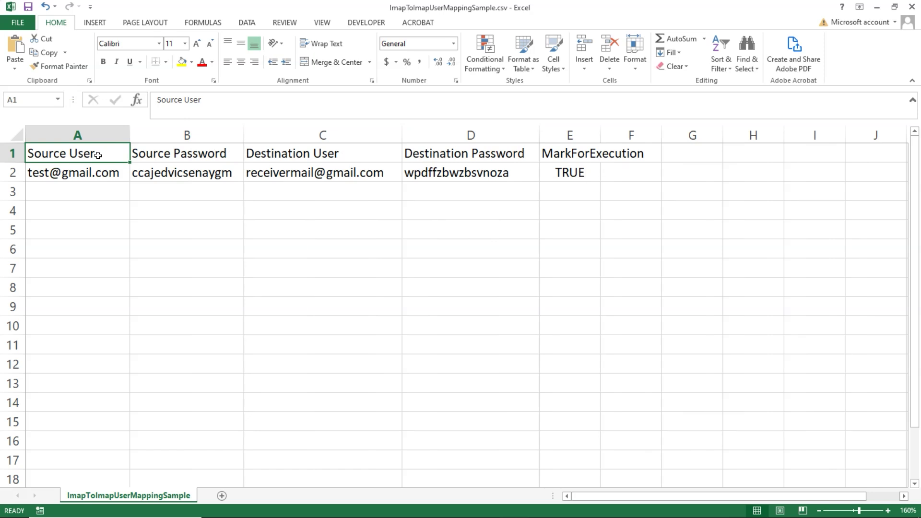
# Enter the source and destination account details in row 2 and save as CSV
pyautogui.click(225, 154)
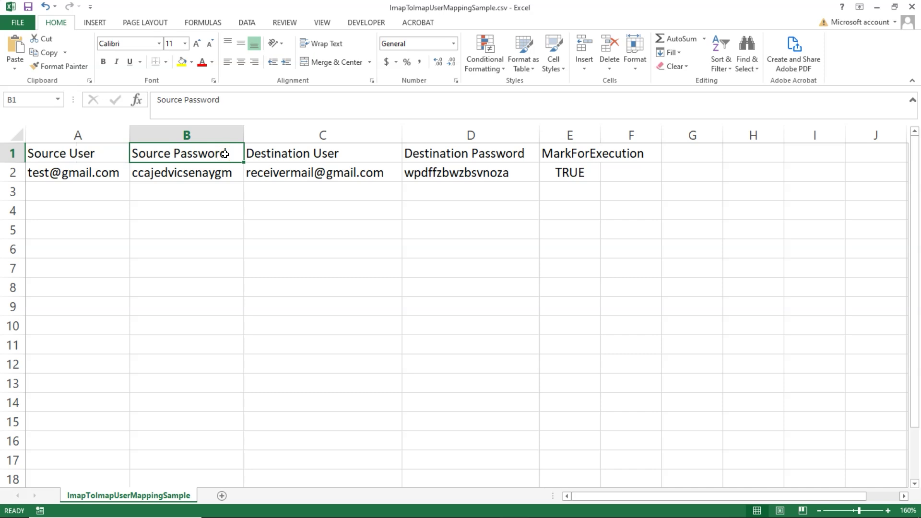
pyautogui.click(366, 155)
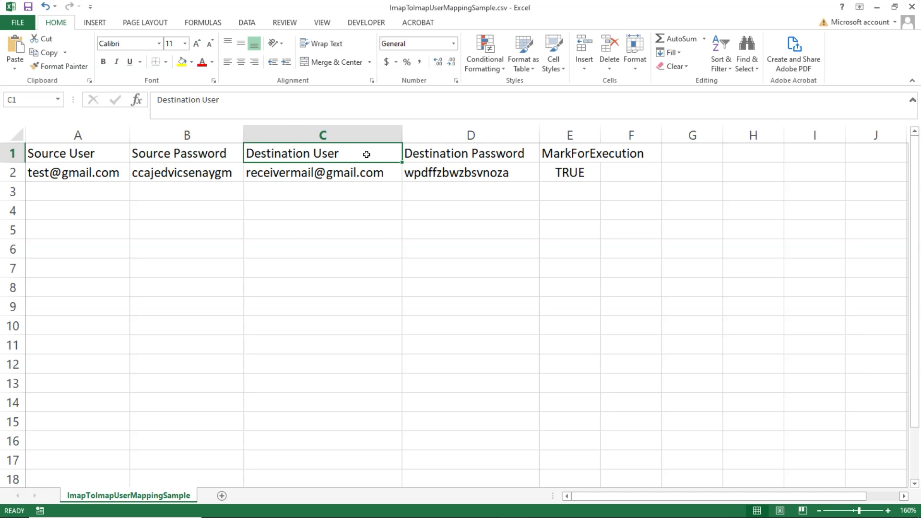
pyautogui.click(489, 156)
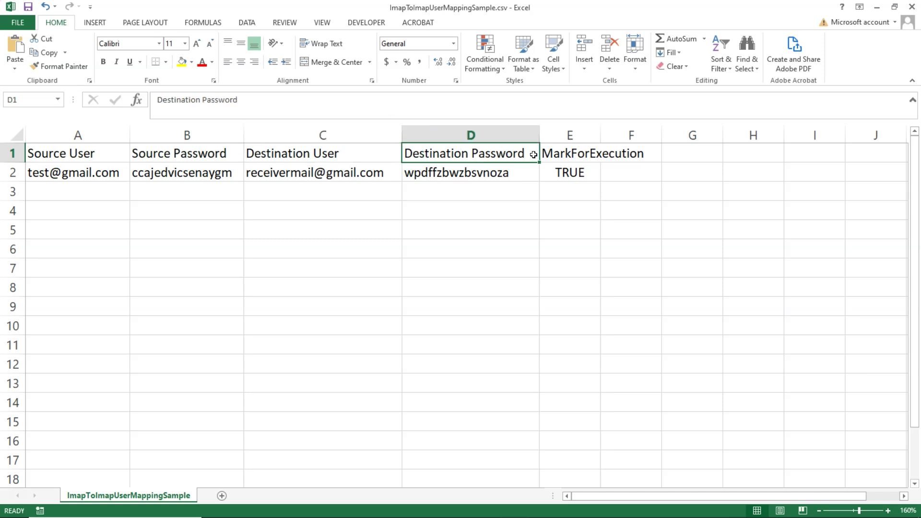
pyautogui.click(564, 154)
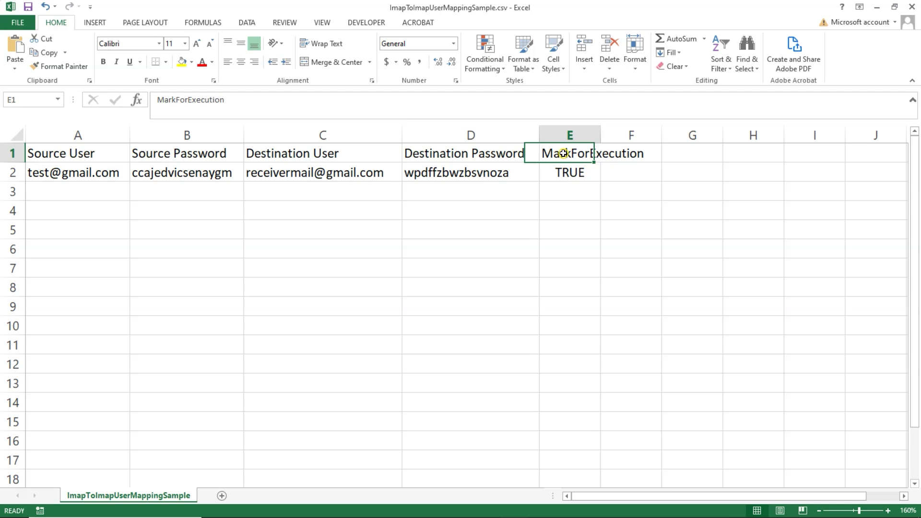
pyautogui.doubleClick(601, 134)
pyautogui.click(609, 173)
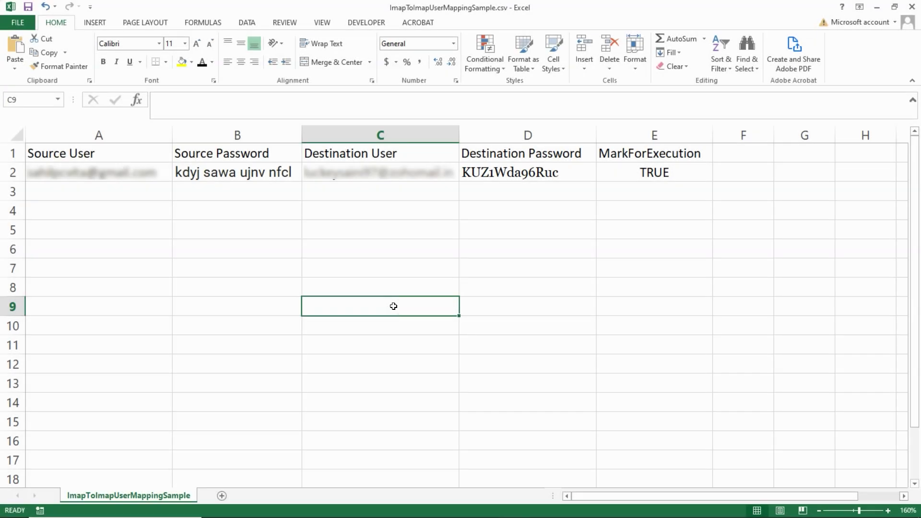
pyautogui.hotkey('ctrl', 's')
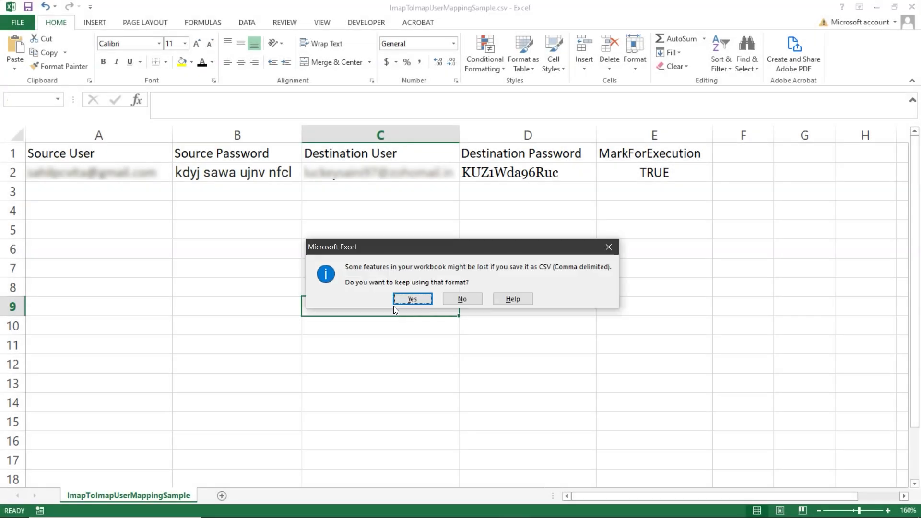
pyautogui.click(407, 299)
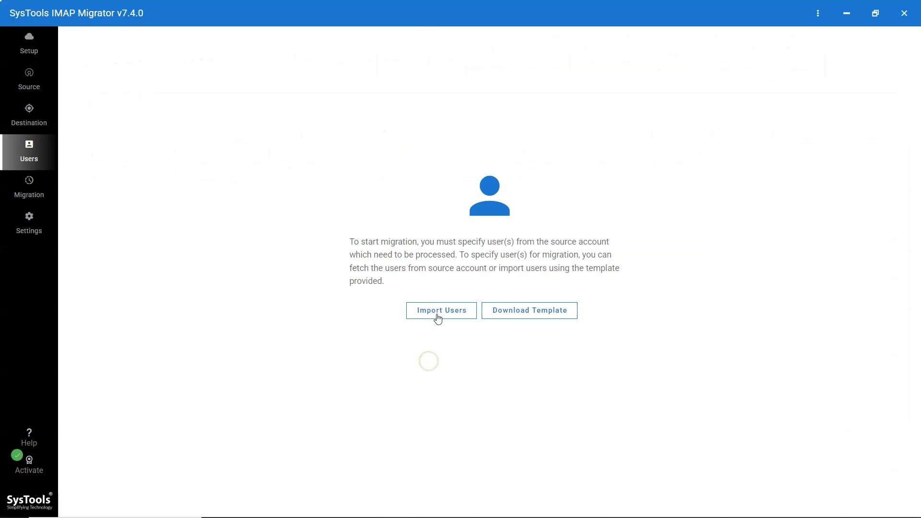
# Import ImapToImapUserMappingSample.csv to add the Gmail-to-Zoho user
pyautogui.click(435, 311)
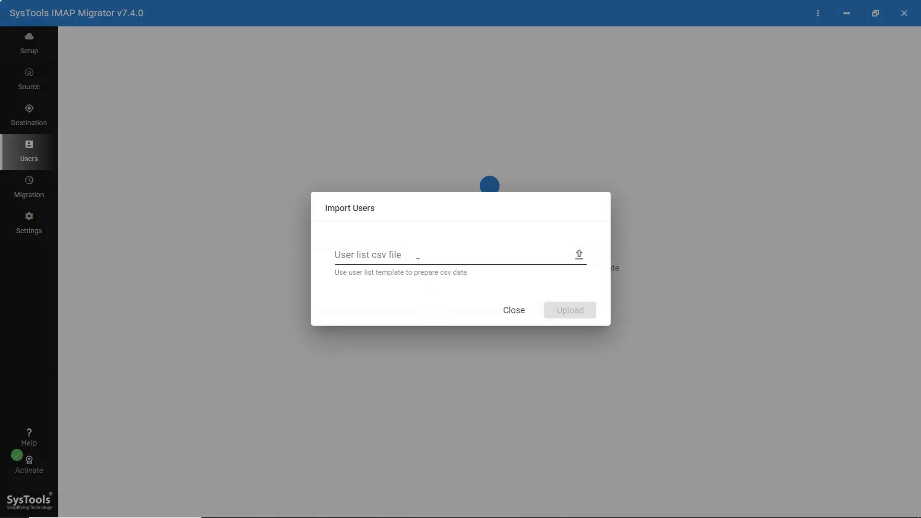
pyautogui.click(580, 255)
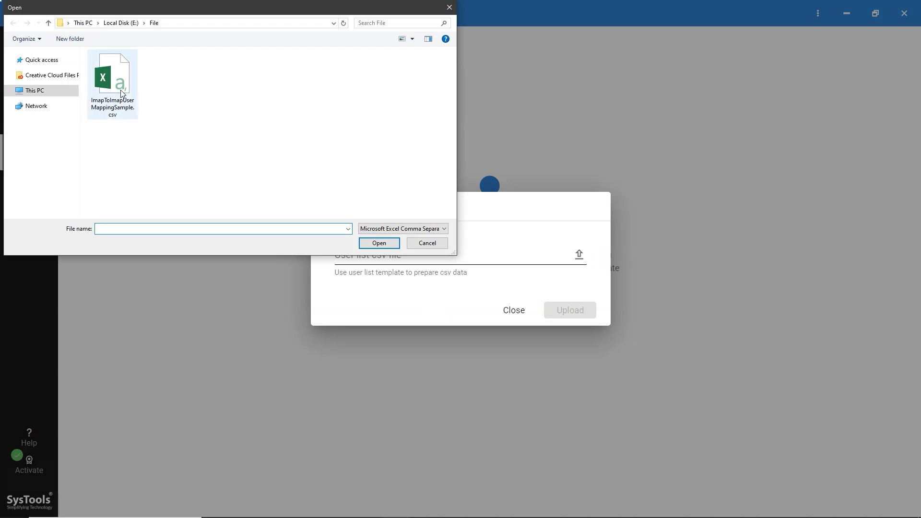
pyautogui.click(121, 93)
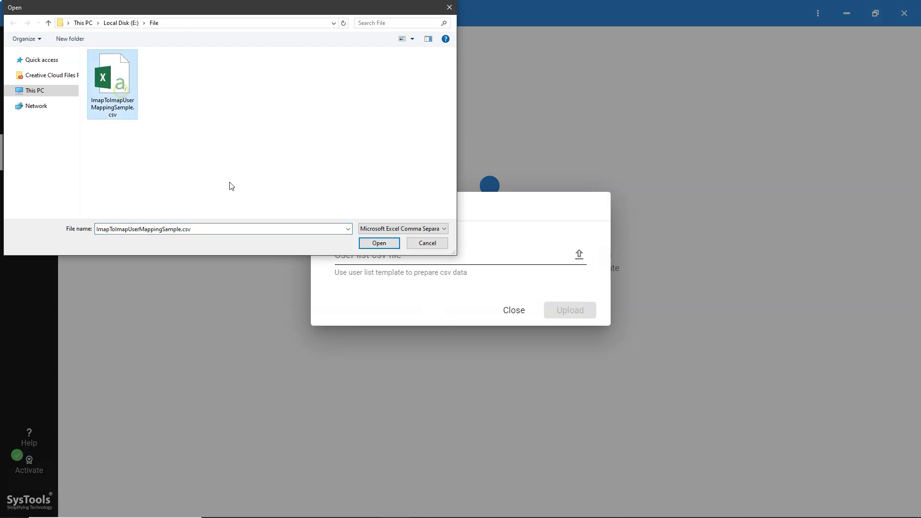
pyautogui.click(379, 245)
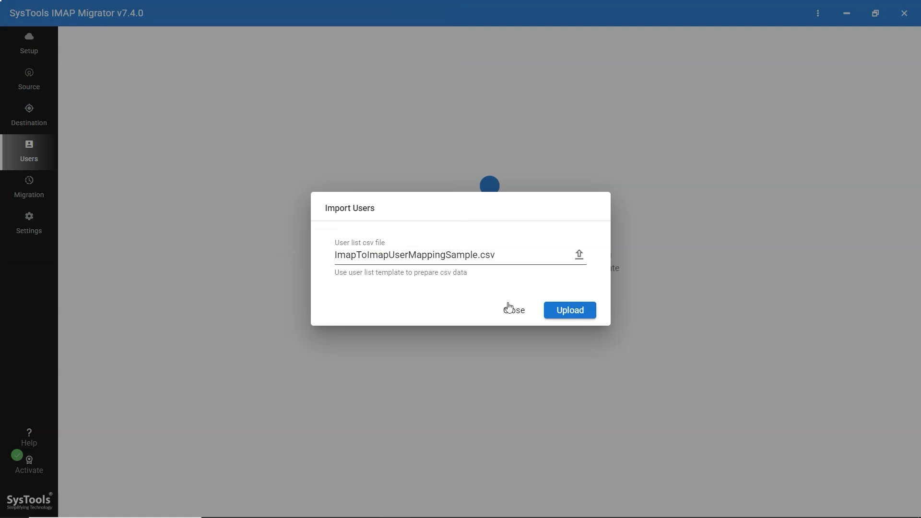
pyautogui.click(562, 311)
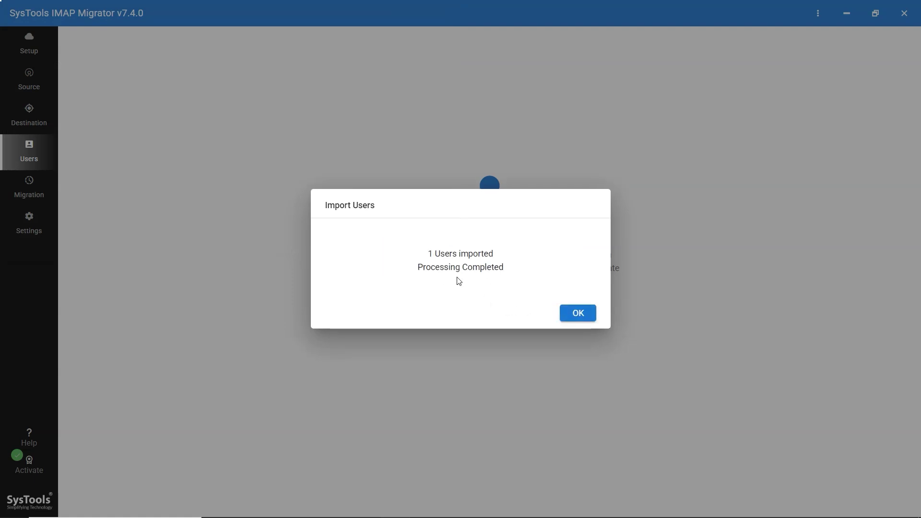
pyautogui.click(580, 314)
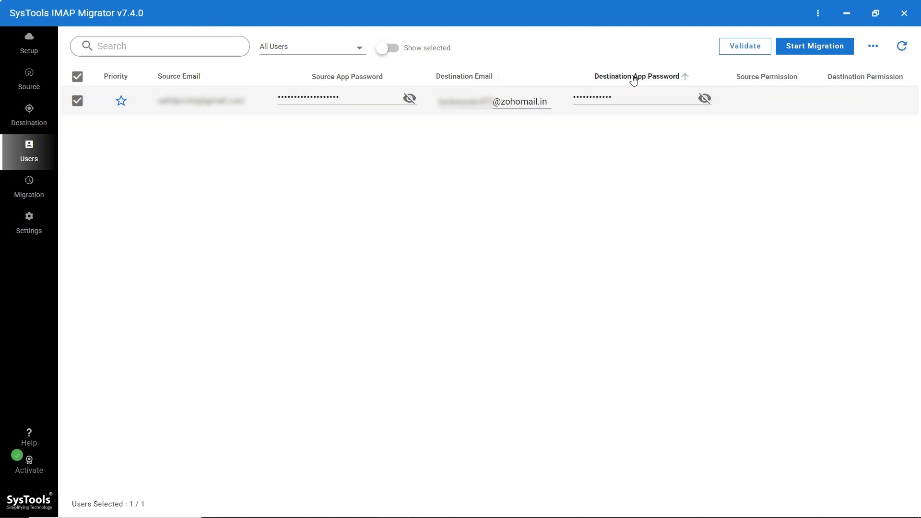
# Validate the imported user's source and destination accounts and dismiss the result
pyautogui.click(753, 47)
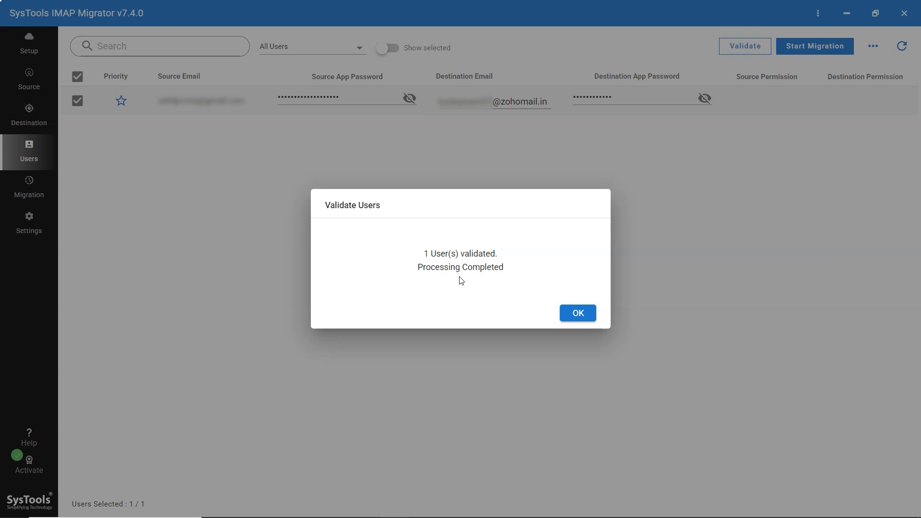
pyautogui.click(578, 313)
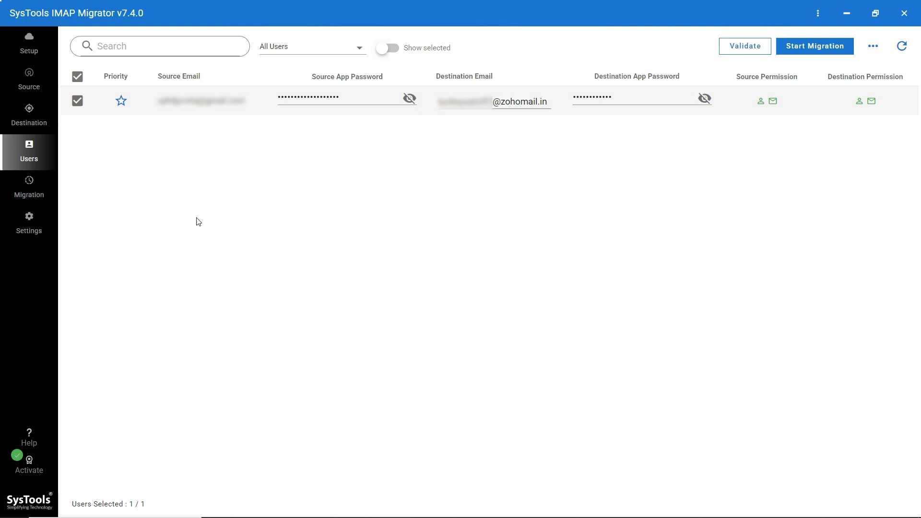
pyautogui.click(34, 220)
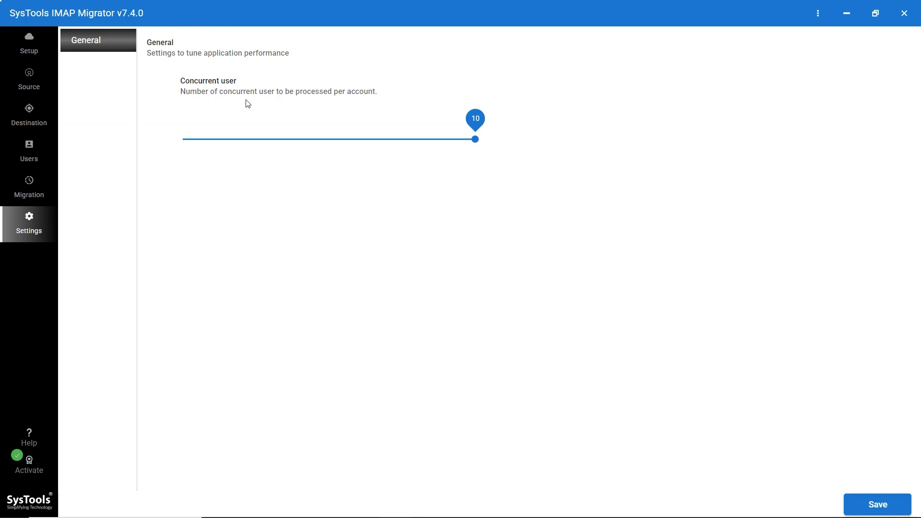
pyautogui.click(473, 118)
pyautogui.moveTo(472, 117); pyautogui.dragTo(313, 122)
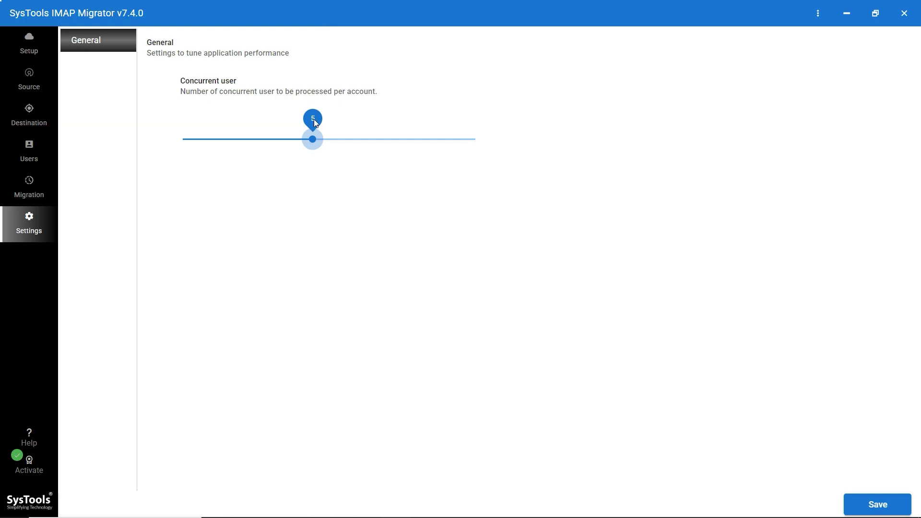
pyautogui.moveTo(314, 120); pyautogui.dragTo(472, 123)
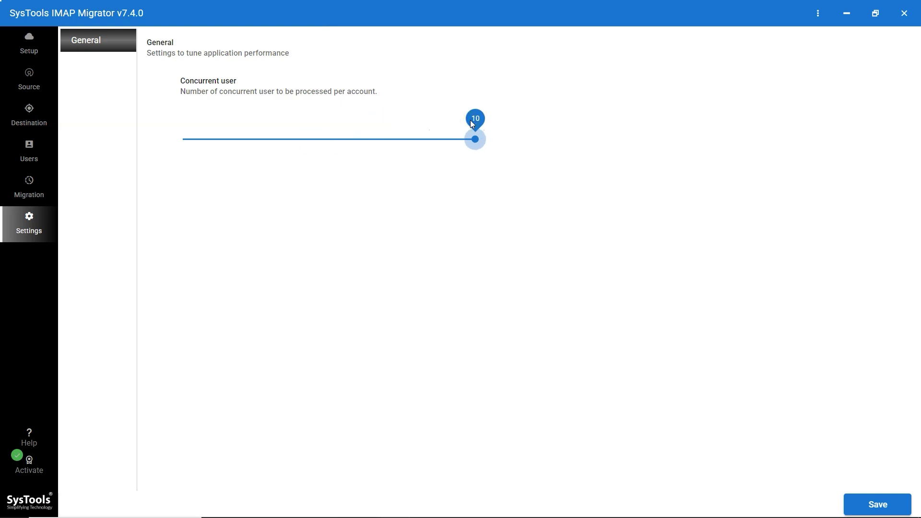
pyautogui.click(32, 146)
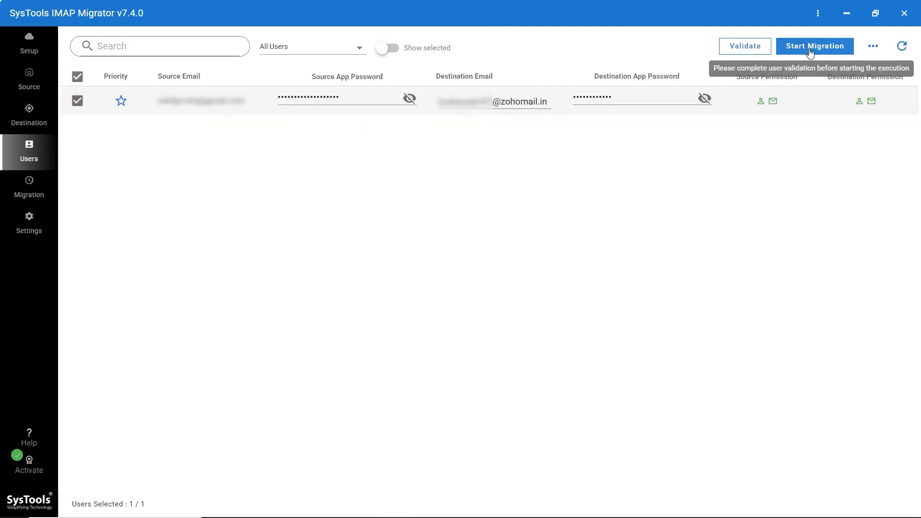
# Start the Gmail-to-Zoho migration, confirming the license prompt and success message
pyautogui.click(810, 49)
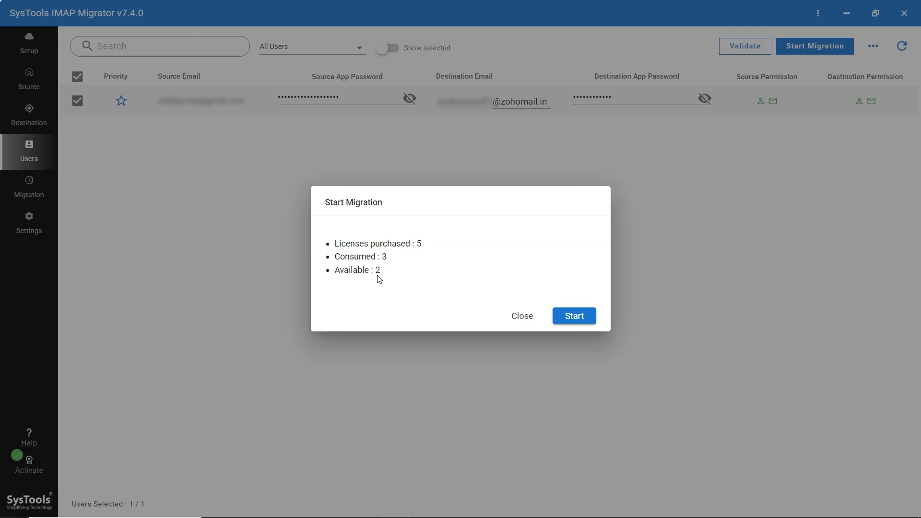
pyautogui.click(568, 317)
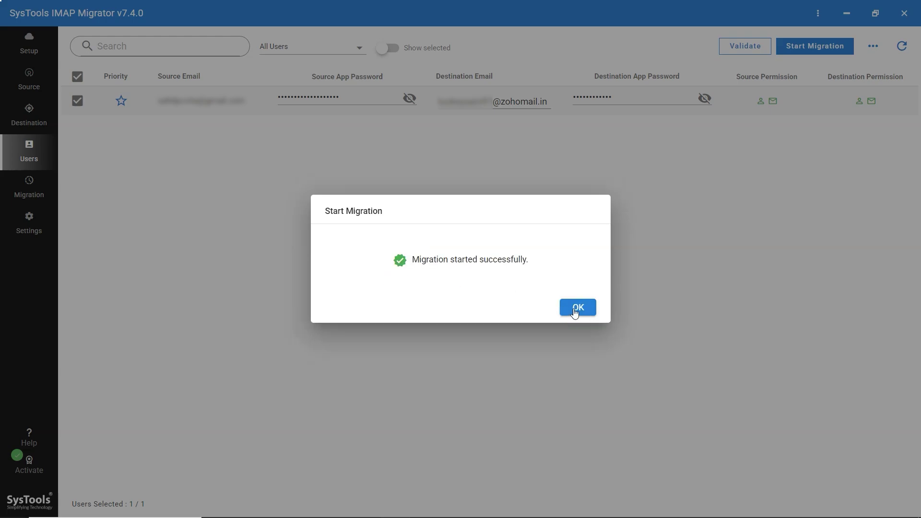
pyautogui.click(576, 309)
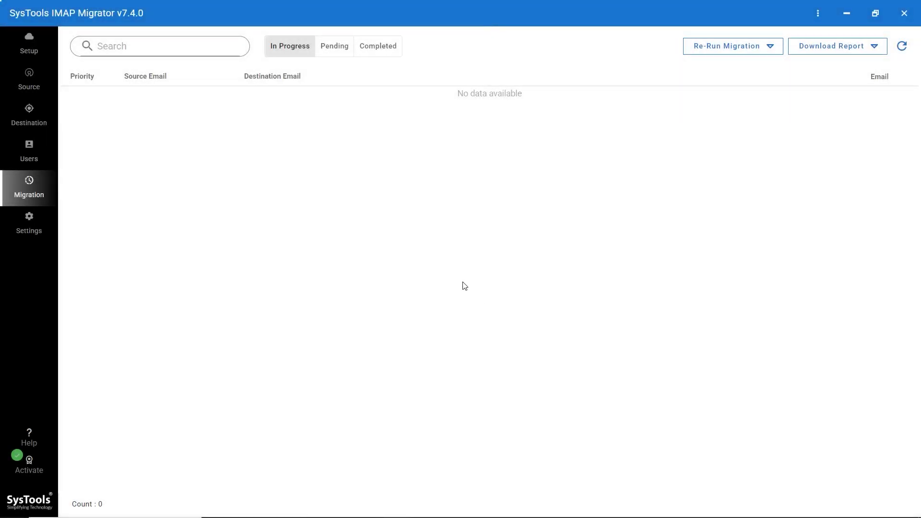
# Check the Completed tab for the finished migration of 88 emails (12.6 MB)
pyautogui.click(361, 52)
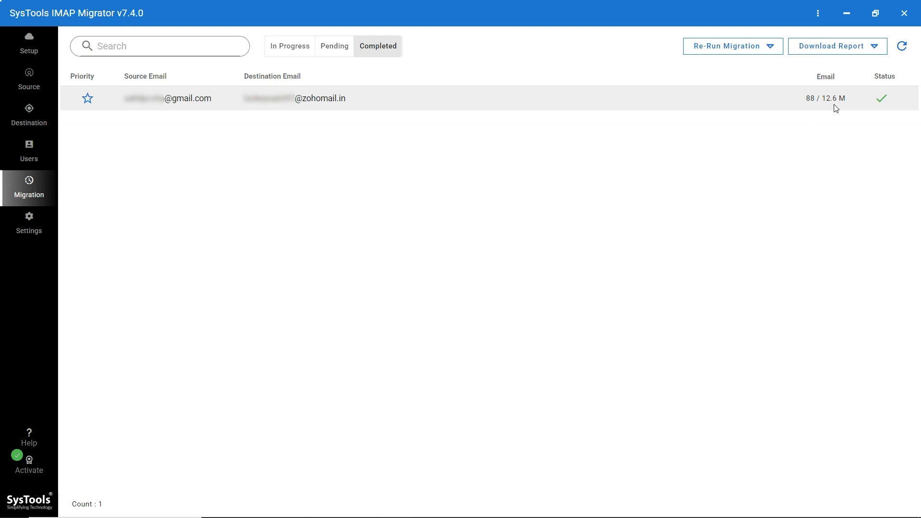
pyautogui.click(439, 203)
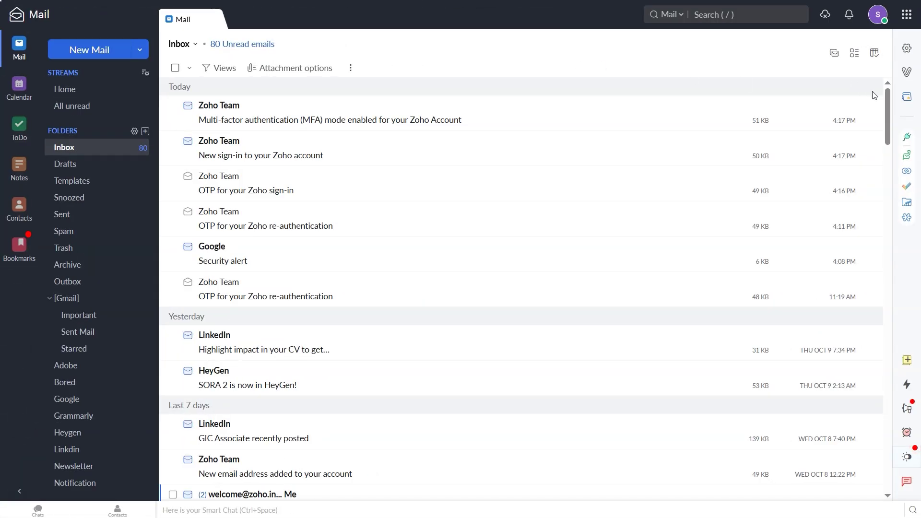
pyautogui.moveTo(887, 108)
pyautogui.mouseDown()
pyautogui.moveTo(882, 252)
pyautogui.moveTo(901, 315)
pyautogui.mouseUp()
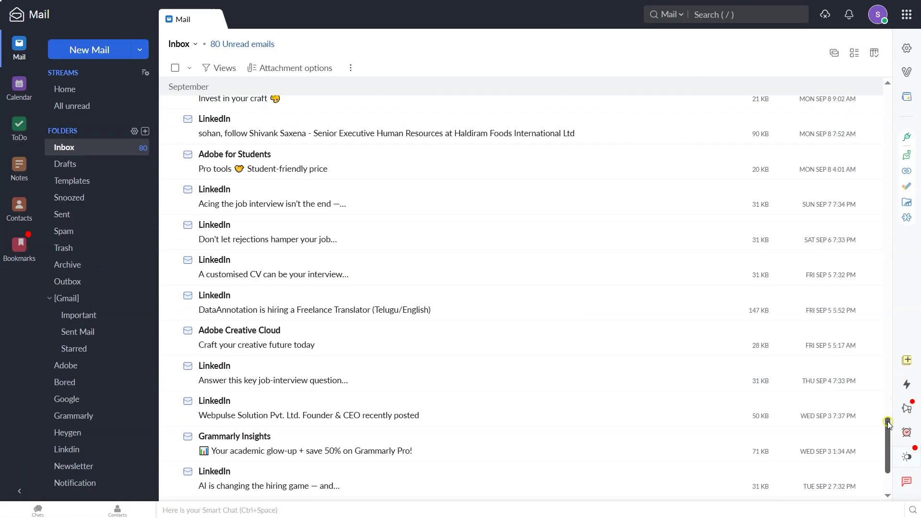
pyautogui.moveTo(901, 315); pyautogui.dragTo(840, 70)
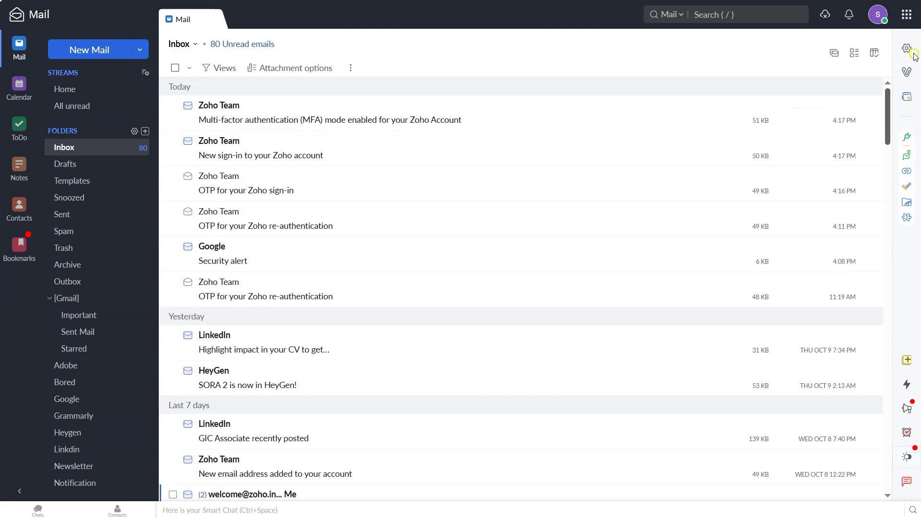